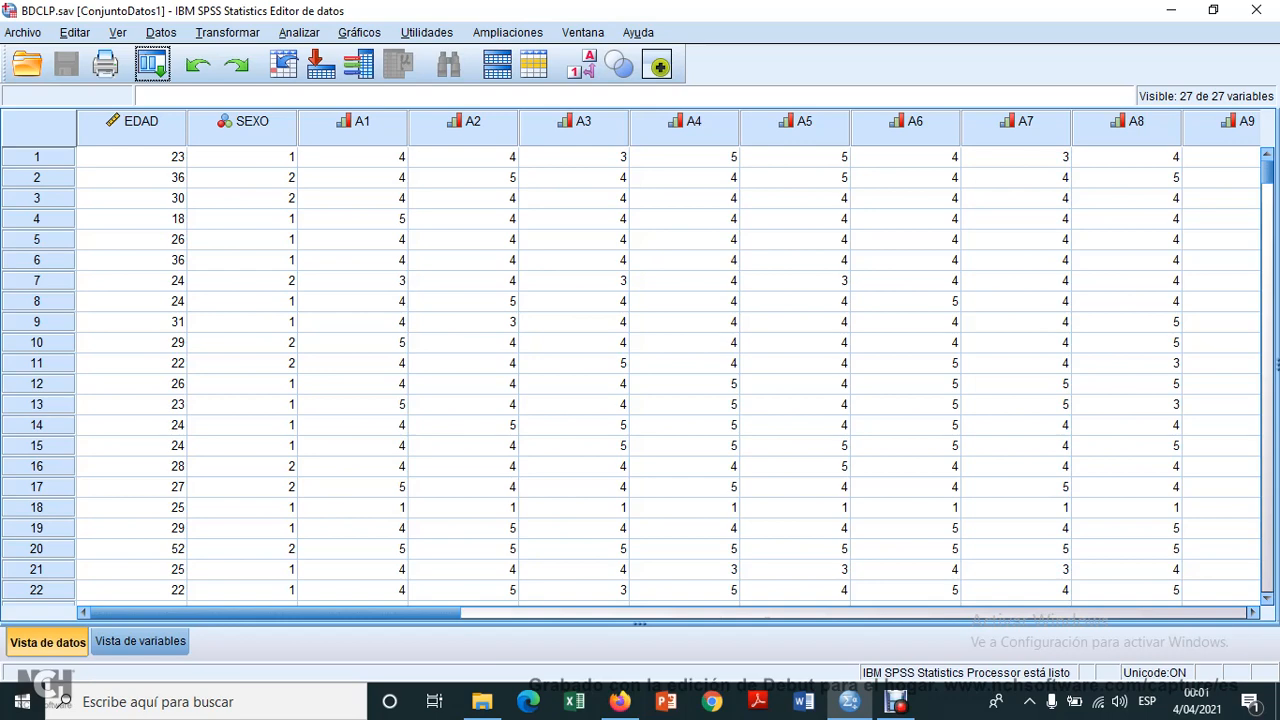
Examine the dataset's columns: items A1 to A10, the CLP scores, items B1 to B10 and the proactive personality score
{"action": "scroll", "coordinate": [668, 380], "scroll_direction": "right", "scroll_amount": 2}
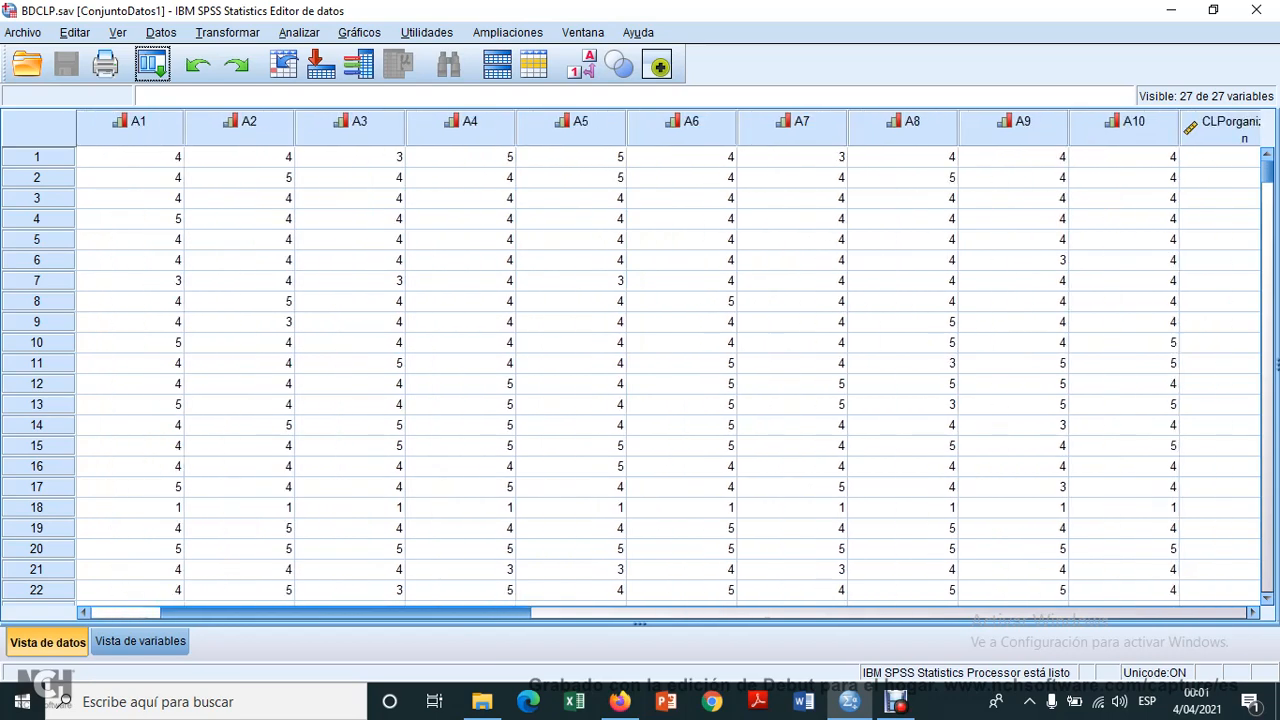
{"action": "scroll", "coordinate": [668, 380], "scroll_direction": "right", "scroll_amount": 2}
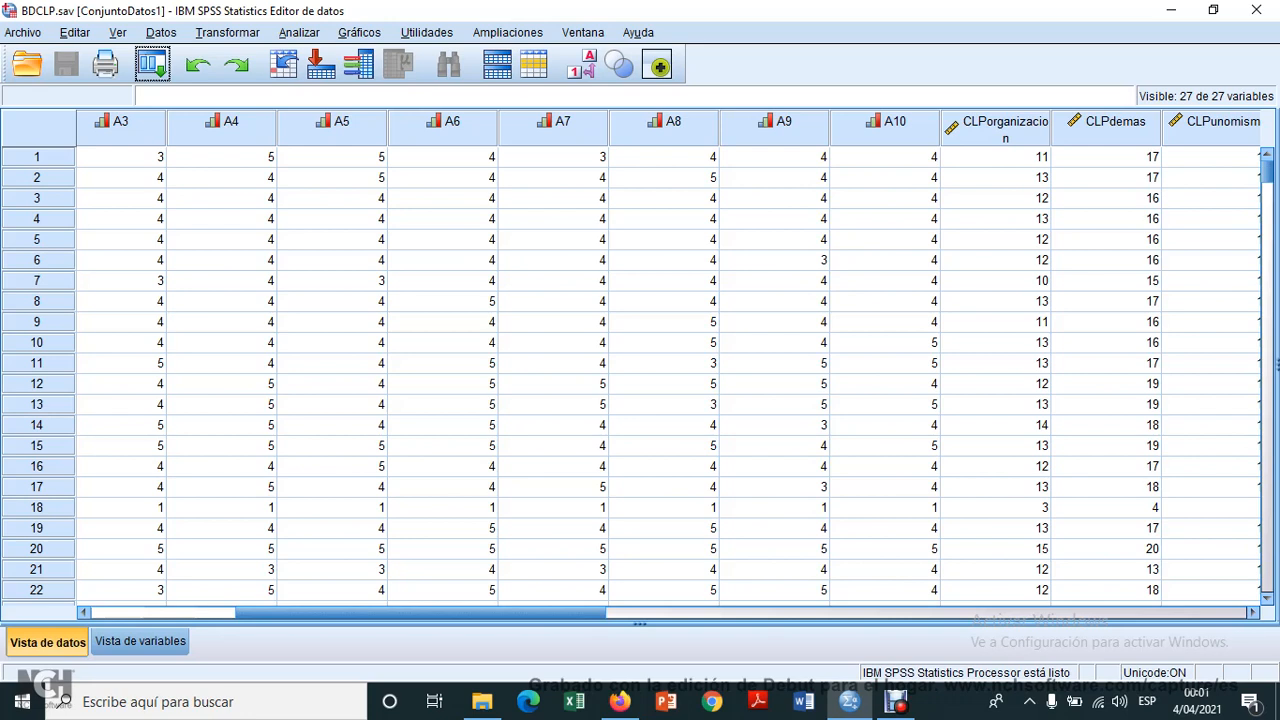
{"action": "scroll", "coordinate": [669, 364], "scroll_direction": "right", "scroll_amount": 1}
{"action": "scroll", "coordinate": [669, 364], "scroll_direction": "right", "scroll_amount": 3}
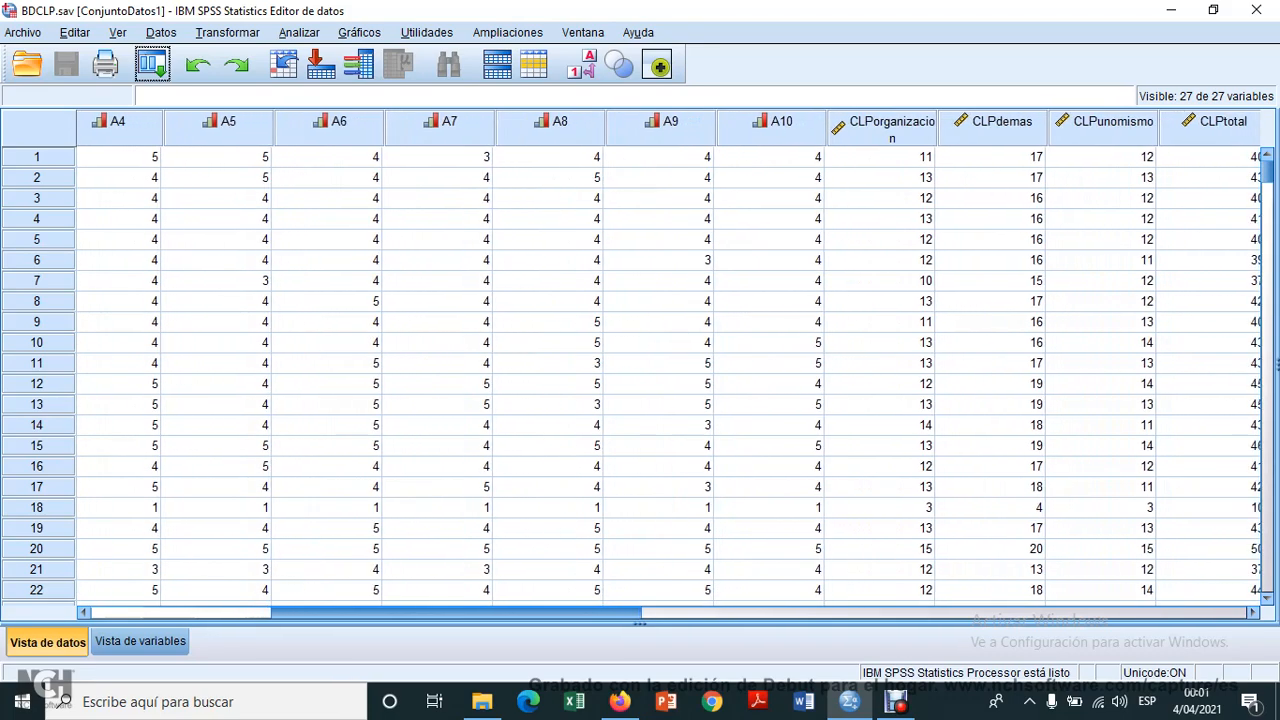
{"action": "scroll", "coordinate": [669, 364], "scroll_direction": "right", "scroll_amount": 6}
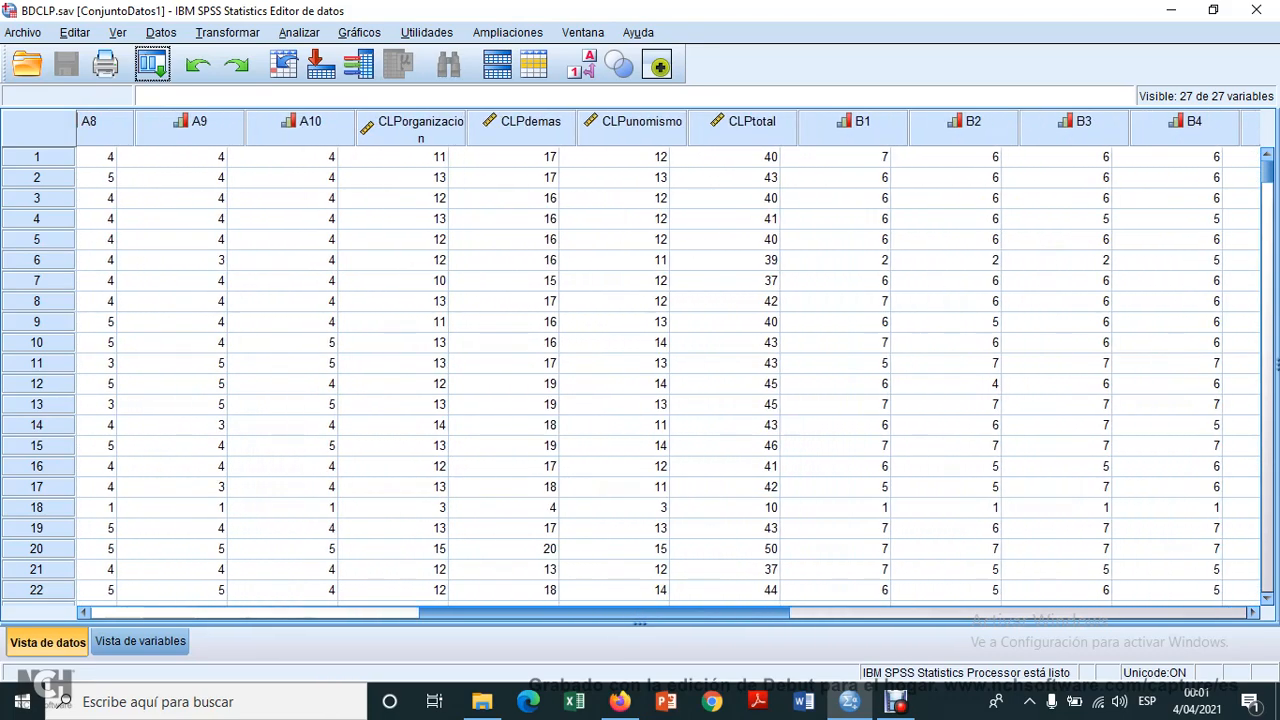
{"action": "scroll", "coordinate": [669, 364], "scroll_direction": "right", "scroll_amount": 4}
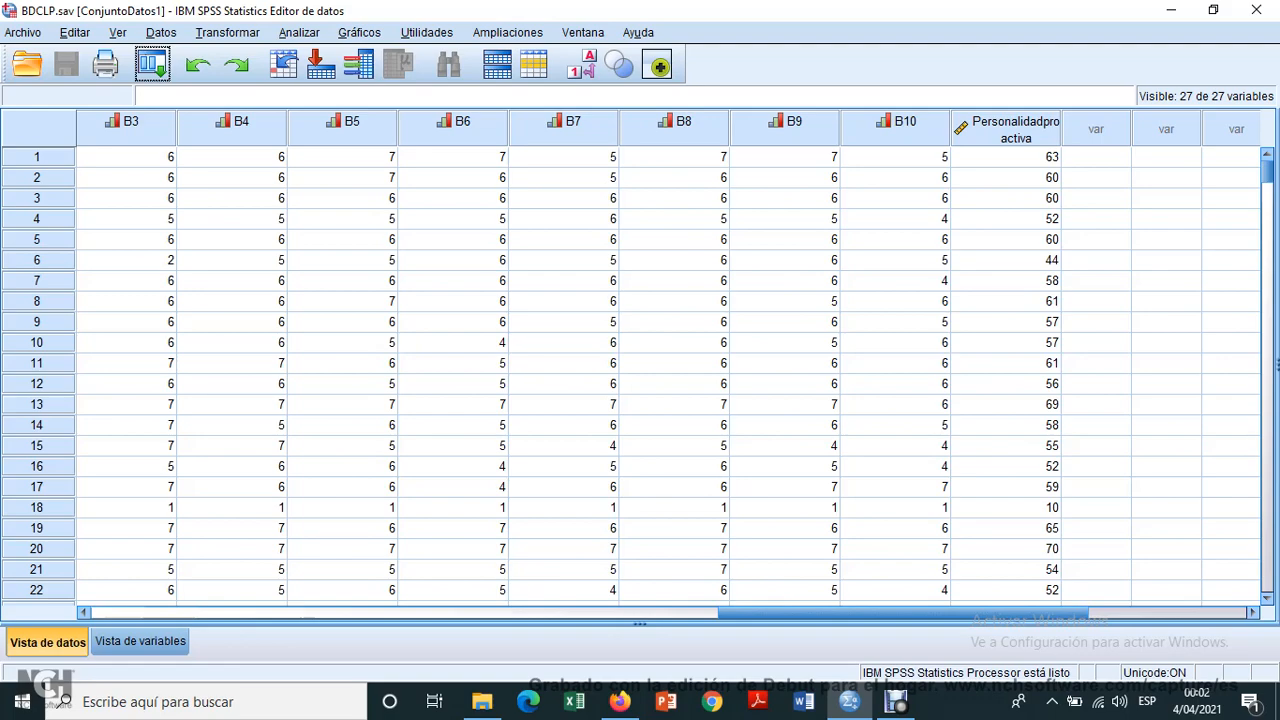
{"action": "scroll", "coordinate": [669, 364], "scroll_direction": "left", "scroll_amount": 4}
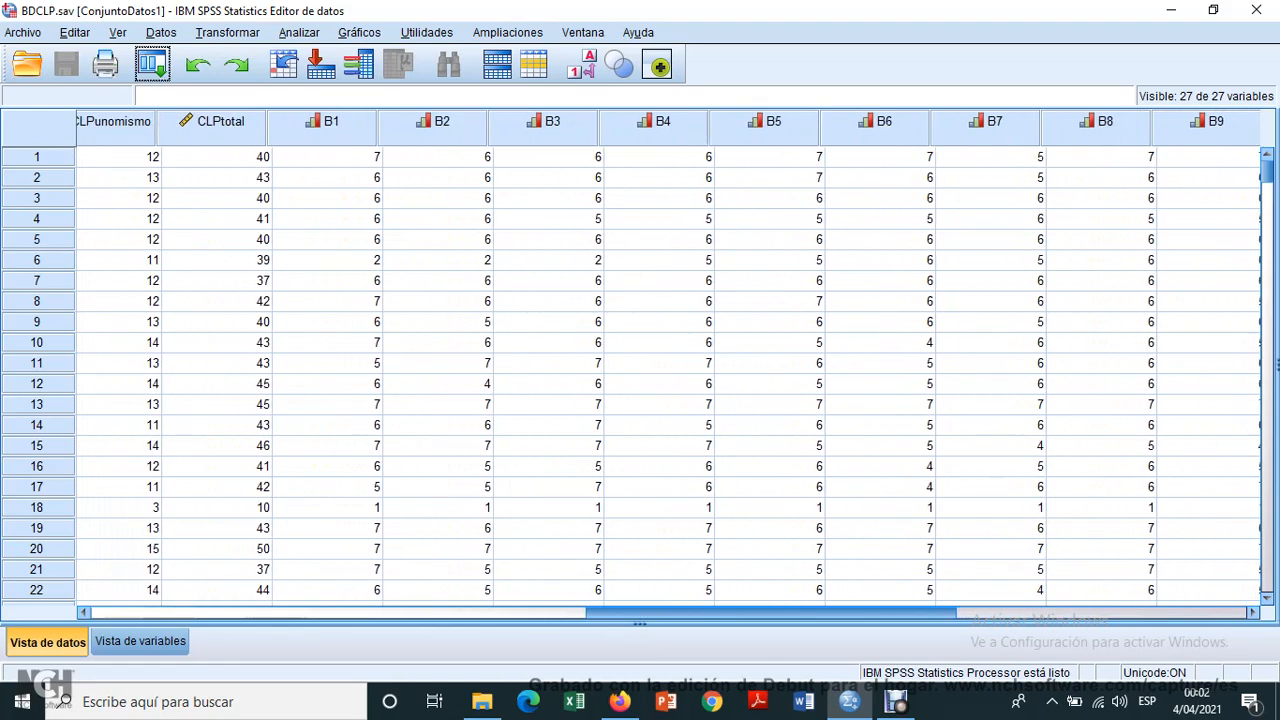
{"action": "scroll", "coordinate": [669, 364], "scroll_direction": "left", "scroll_amount": 5}
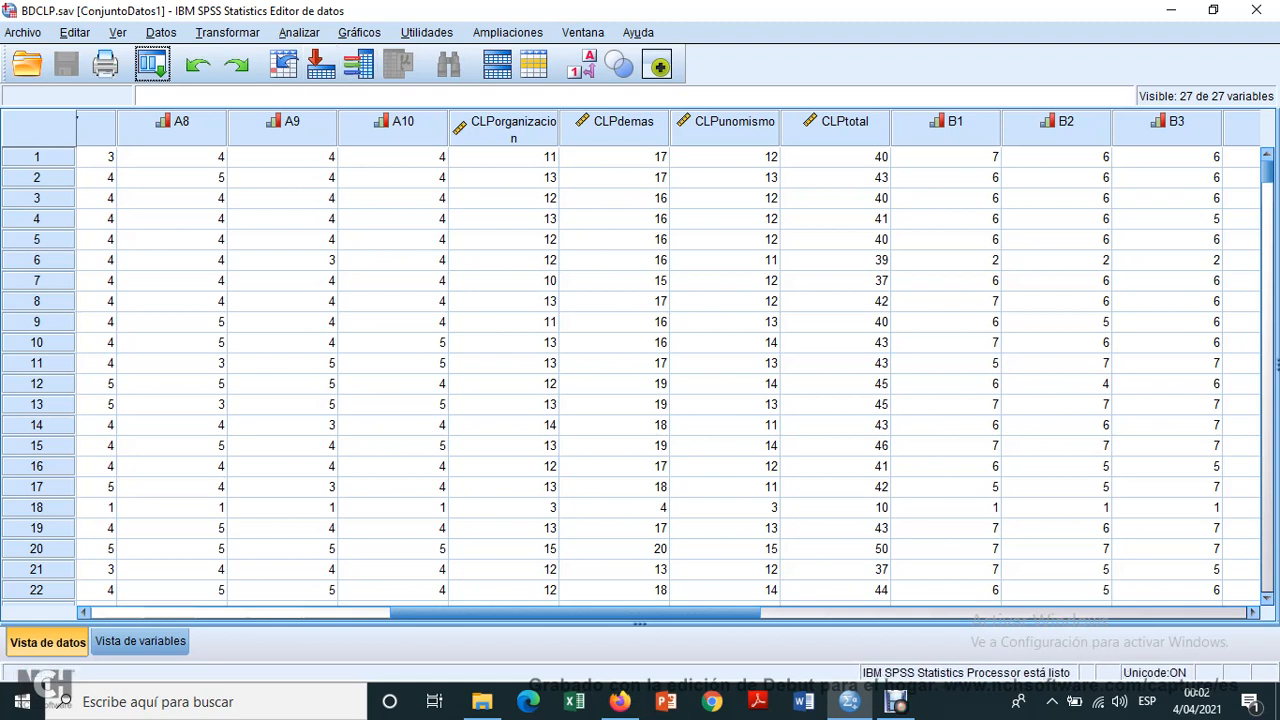
Open the Explore procedure (Explorar) from the descriptive statistics for the BDCLP data
{"action": "left_click", "coordinate": [298, 32]}
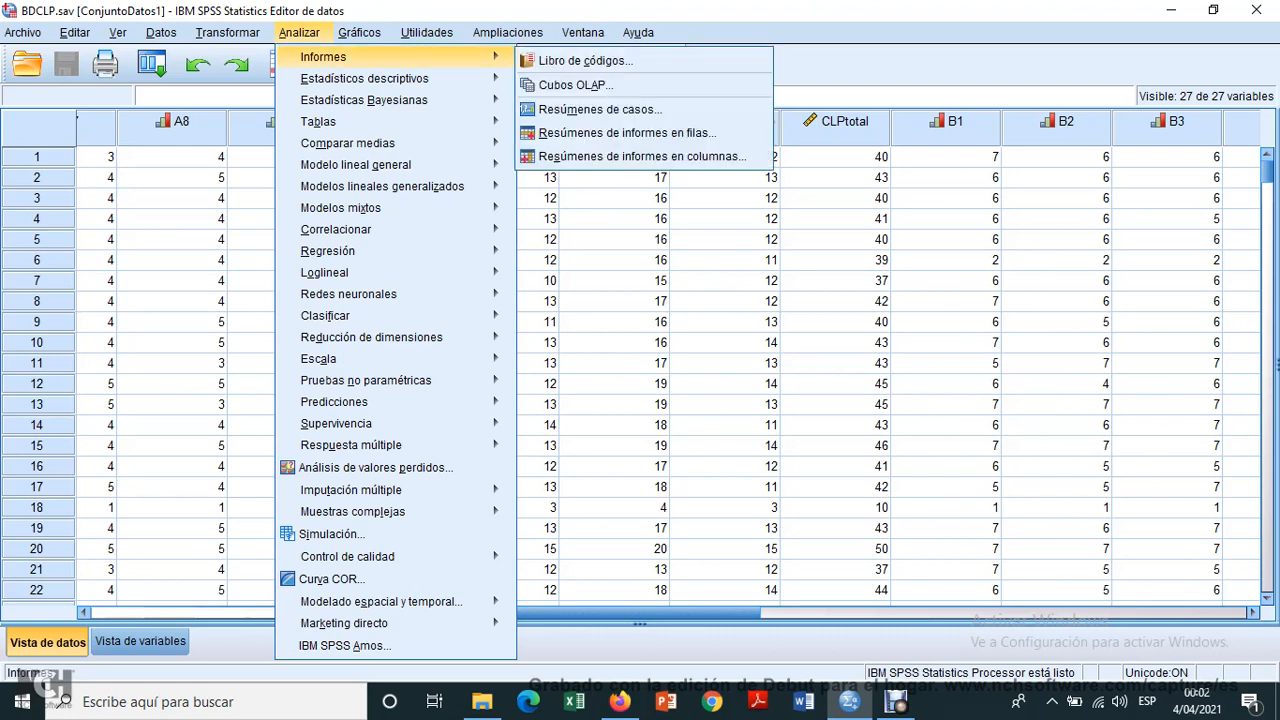
{"action": "mouse_move", "coordinate": [323, 57]}
{"action": "mouse_move", "coordinate": [364, 78]}
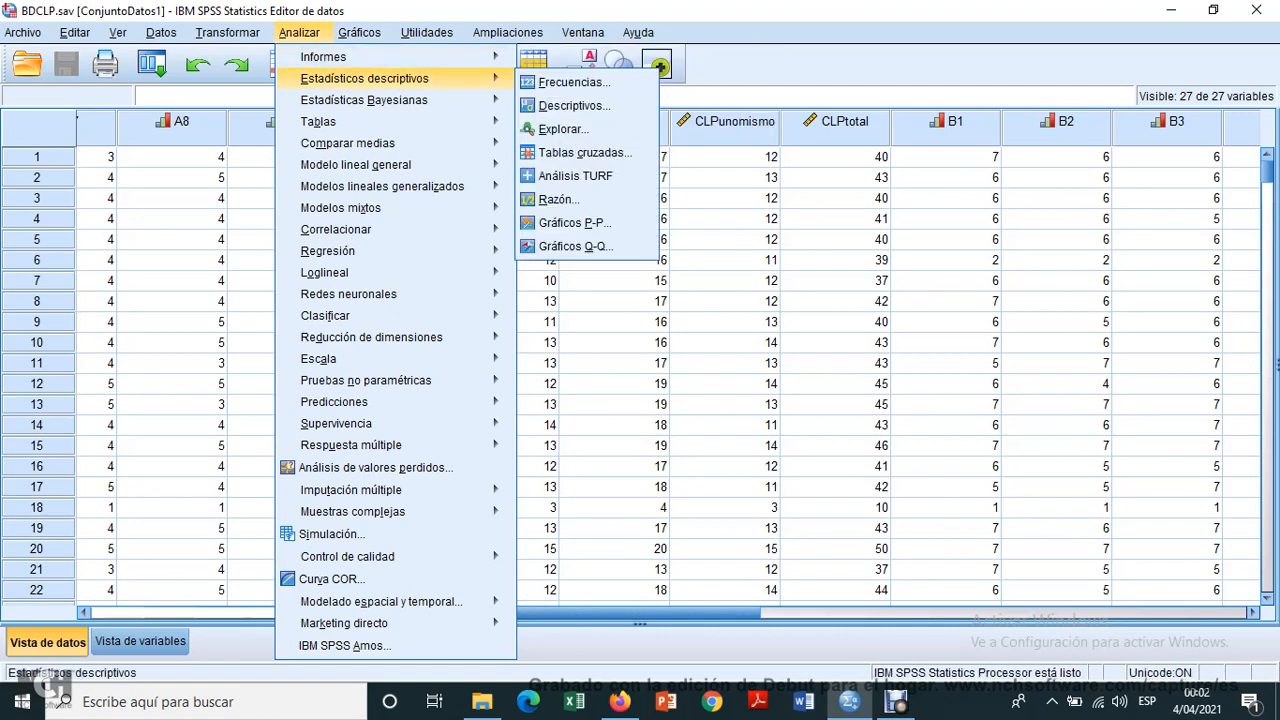
{"action": "left_click", "coordinate": [563, 129]}
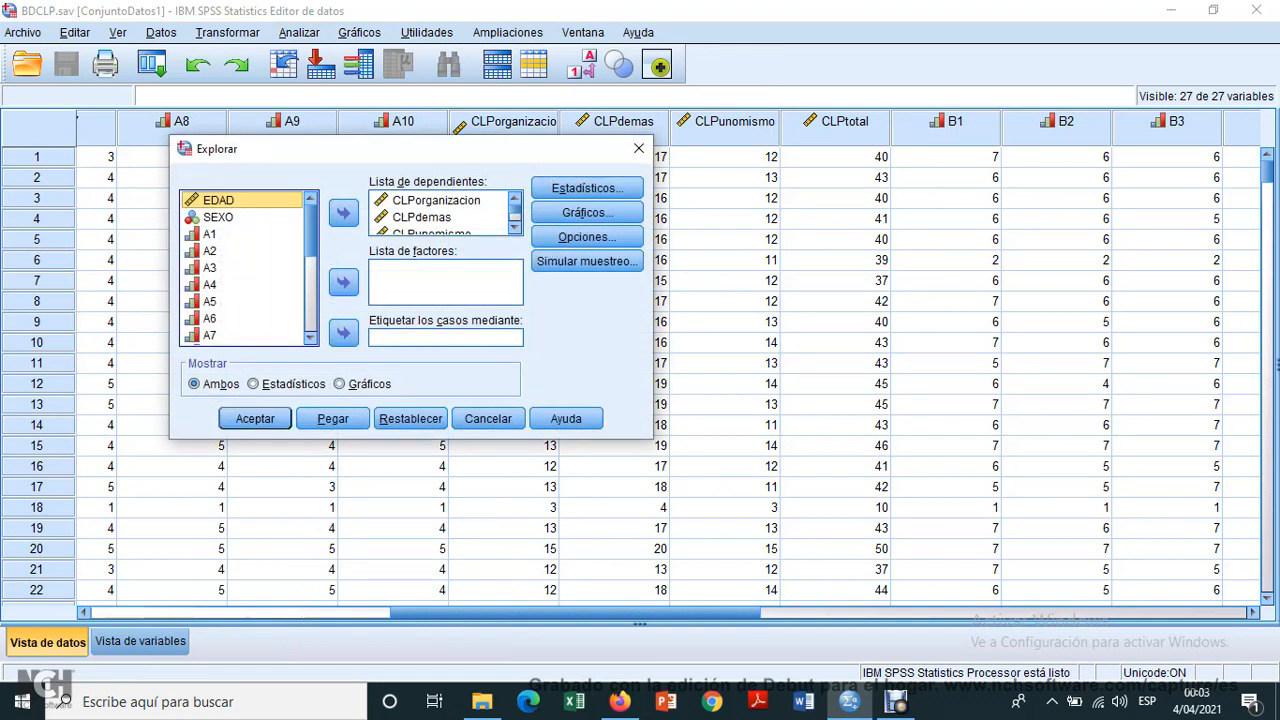
Review the dependent variables in Explorar: CLPorganizacion, CLPdemas, CLPunomismo, CLPtotal and Personalidadproactiva
{"action": "scroll", "coordinate": [243, 268], "scroll_direction": "down", "scroll_amount": 5}
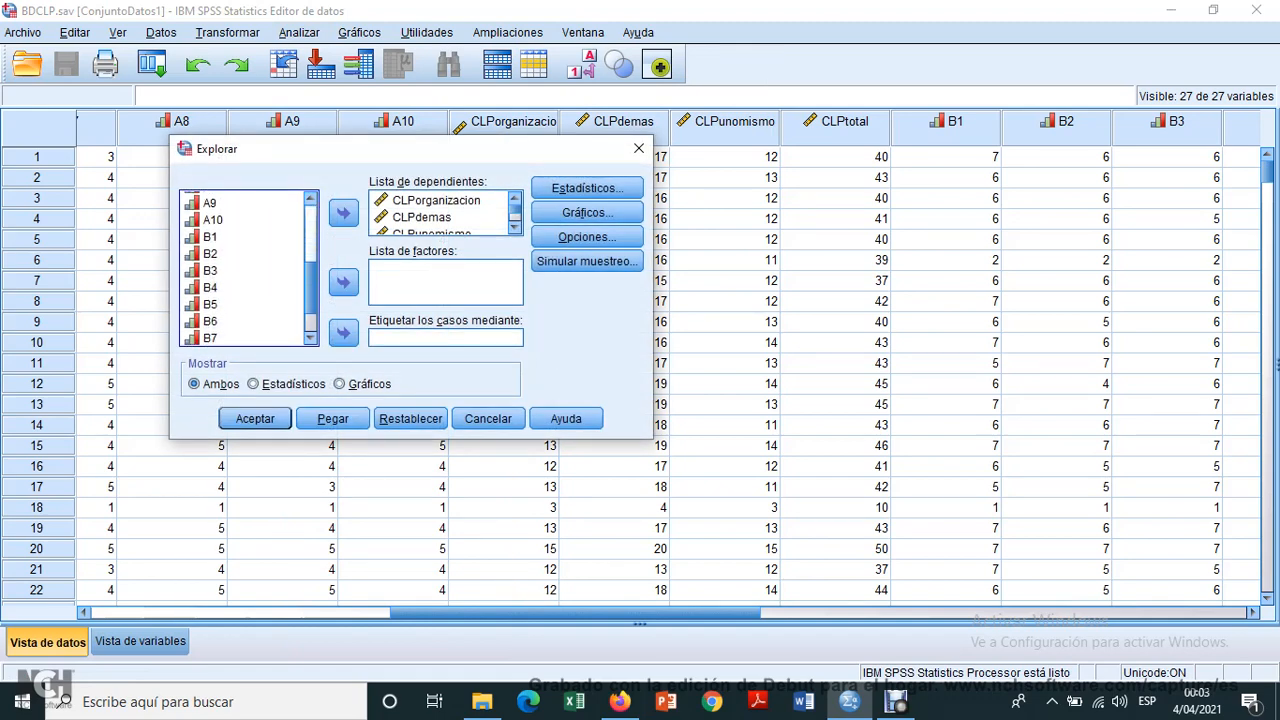
{"action": "left_click", "coordinate": [436, 200]}
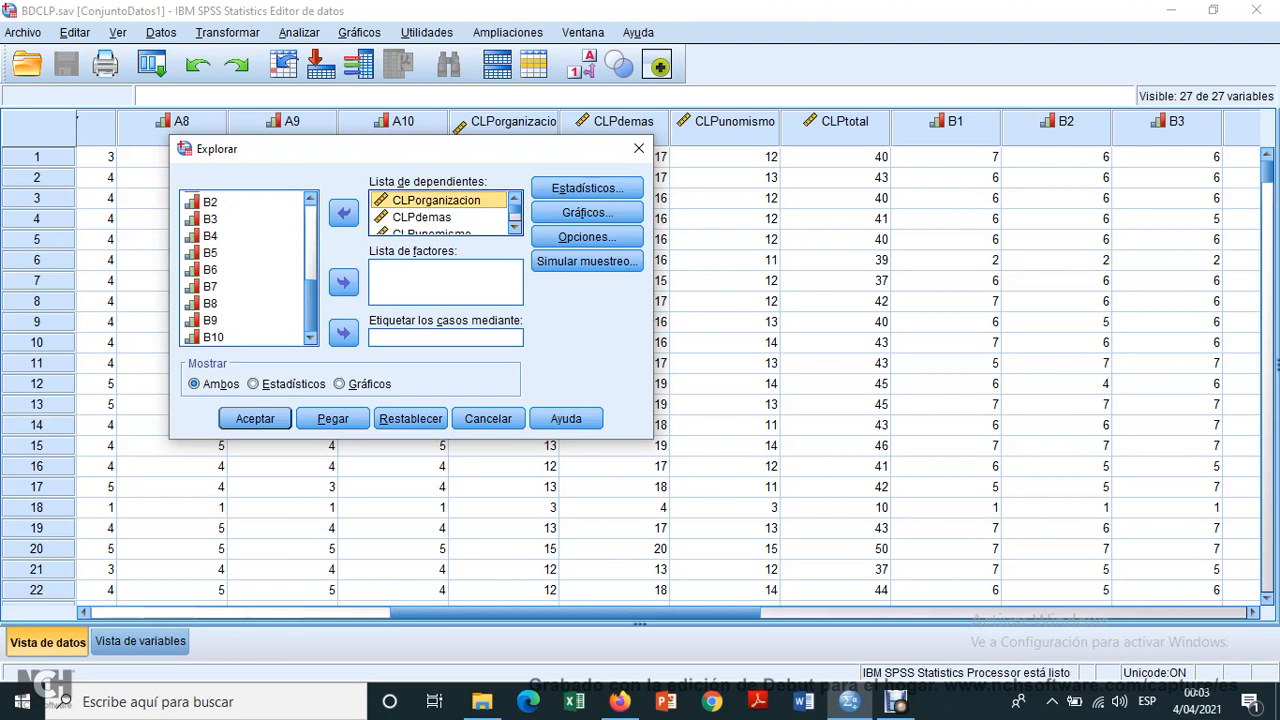
{"action": "left_click", "coordinate": [421, 217]}
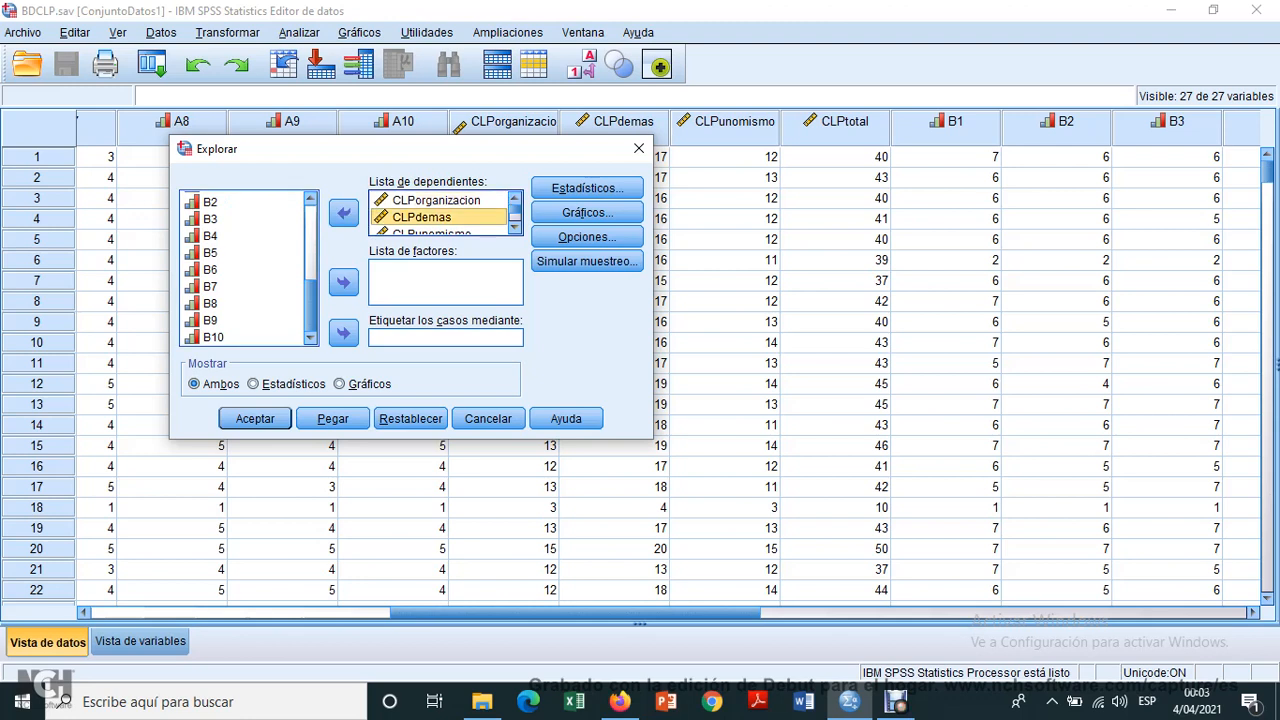
{"action": "left_click", "coordinate": [436, 200]}
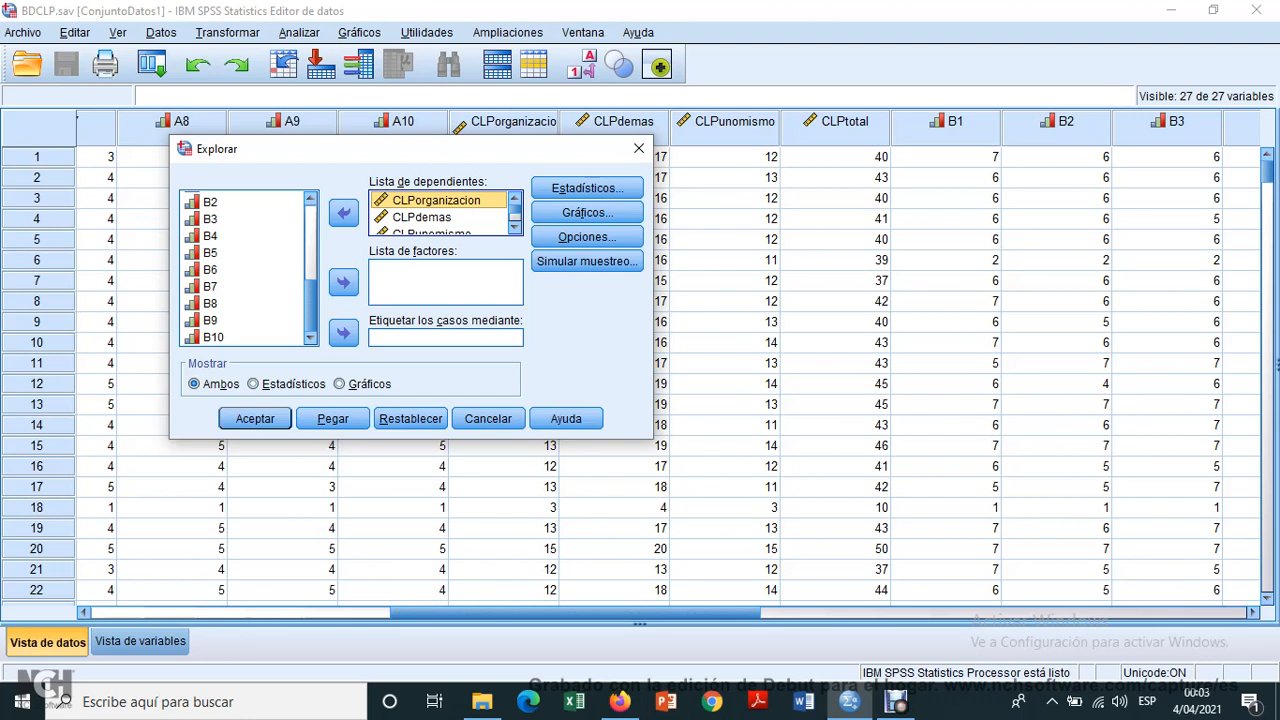
{"action": "left_click", "coordinate": [422, 217]}
{"action": "scroll", "coordinate": [445, 212], "scroll_direction": "down", "scroll_amount": 1}
{"action": "left_click", "coordinate": [430, 217]}
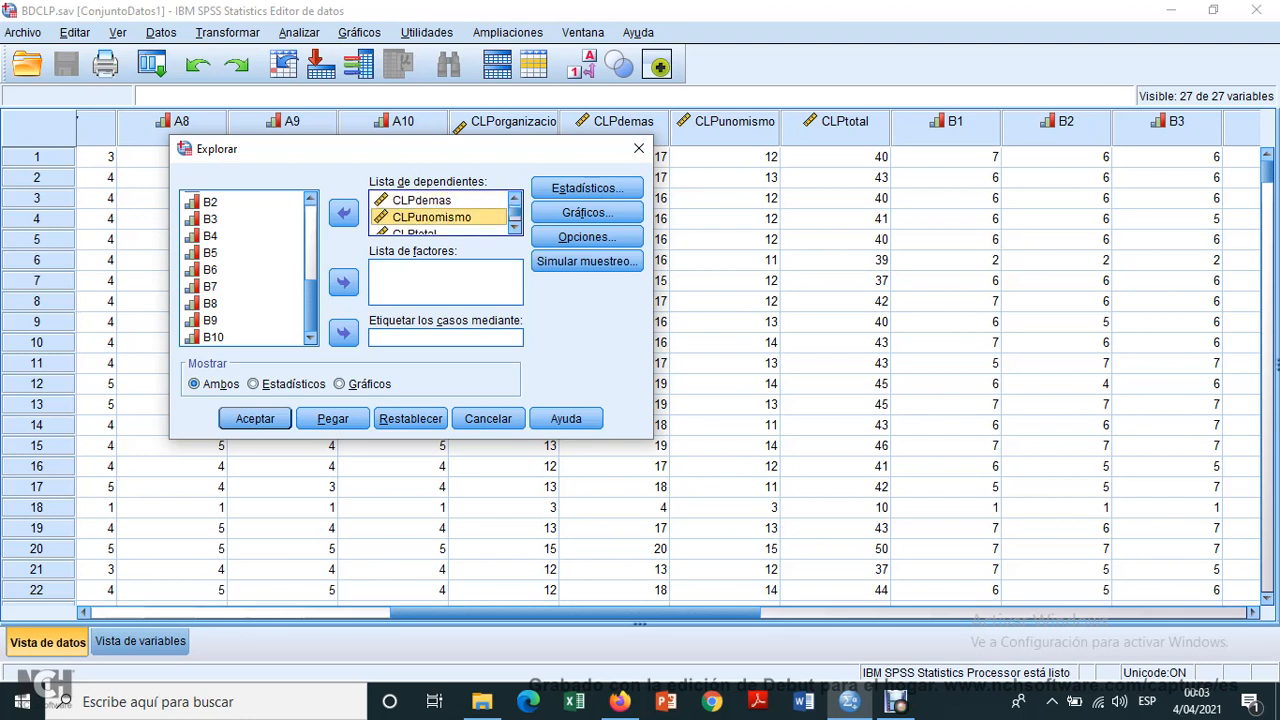
{"action": "scroll", "coordinate": [445, 212], "scroll_direction": "down", "scroll_amount": 1}
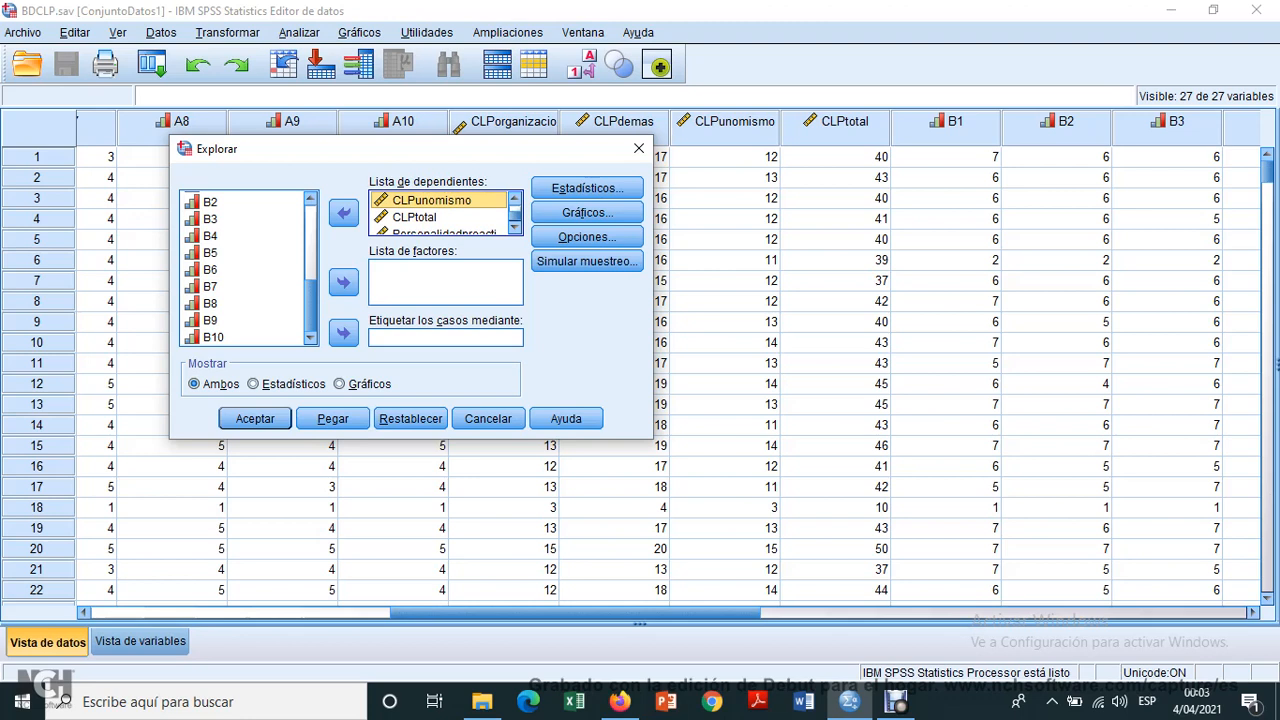
{"action": "left_click", "coordinate": [430, 217]}
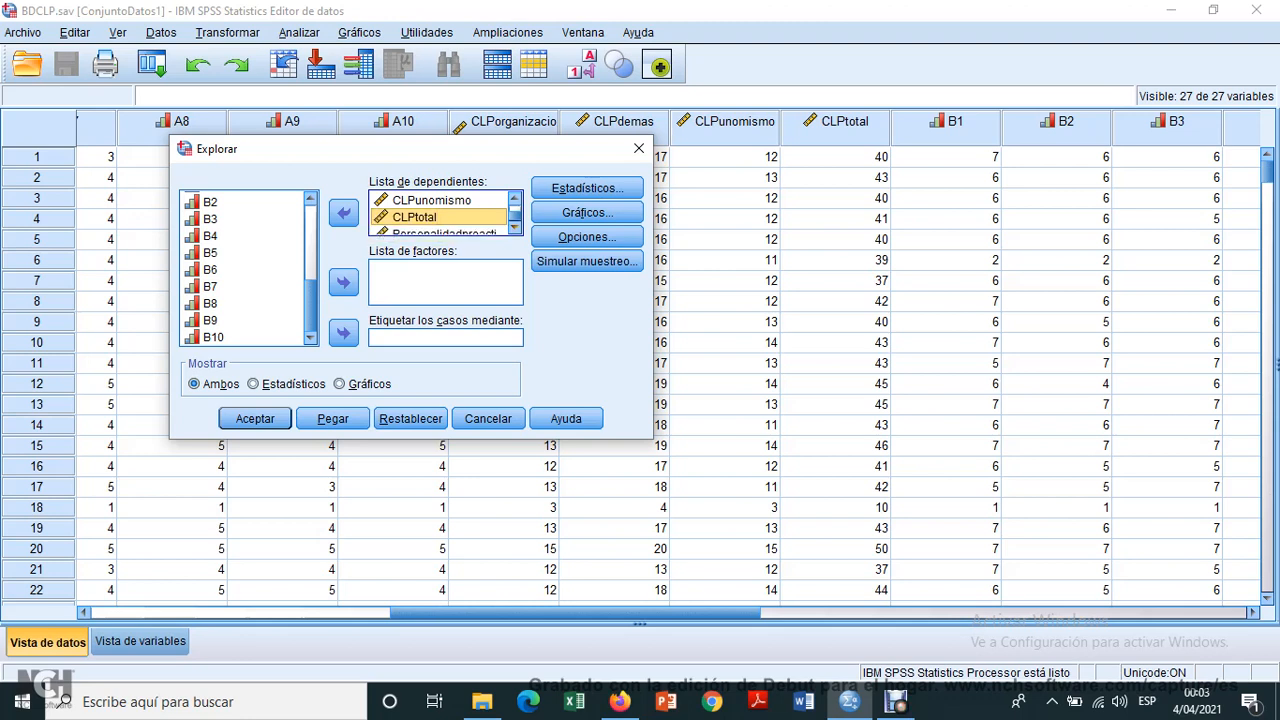
{"action": "left_click", "coordinate": [514, 227]}
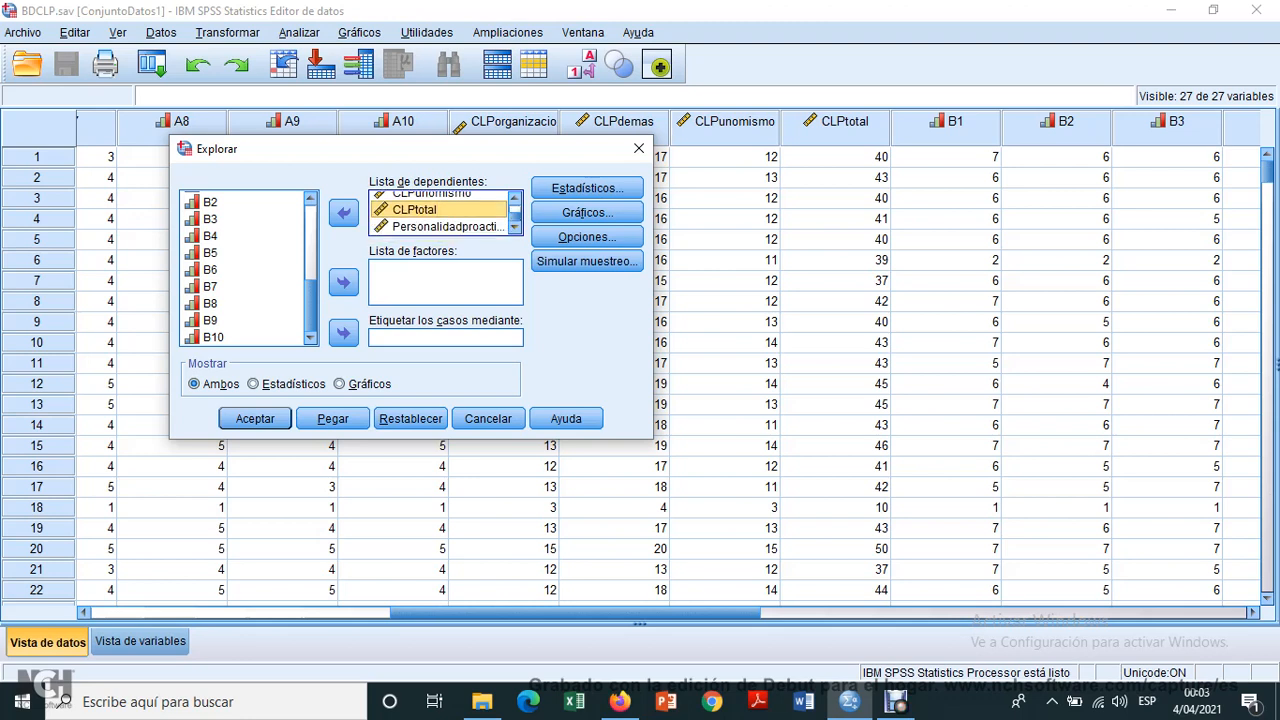
{"action": "left_click", "coordinate": [447, 226]}
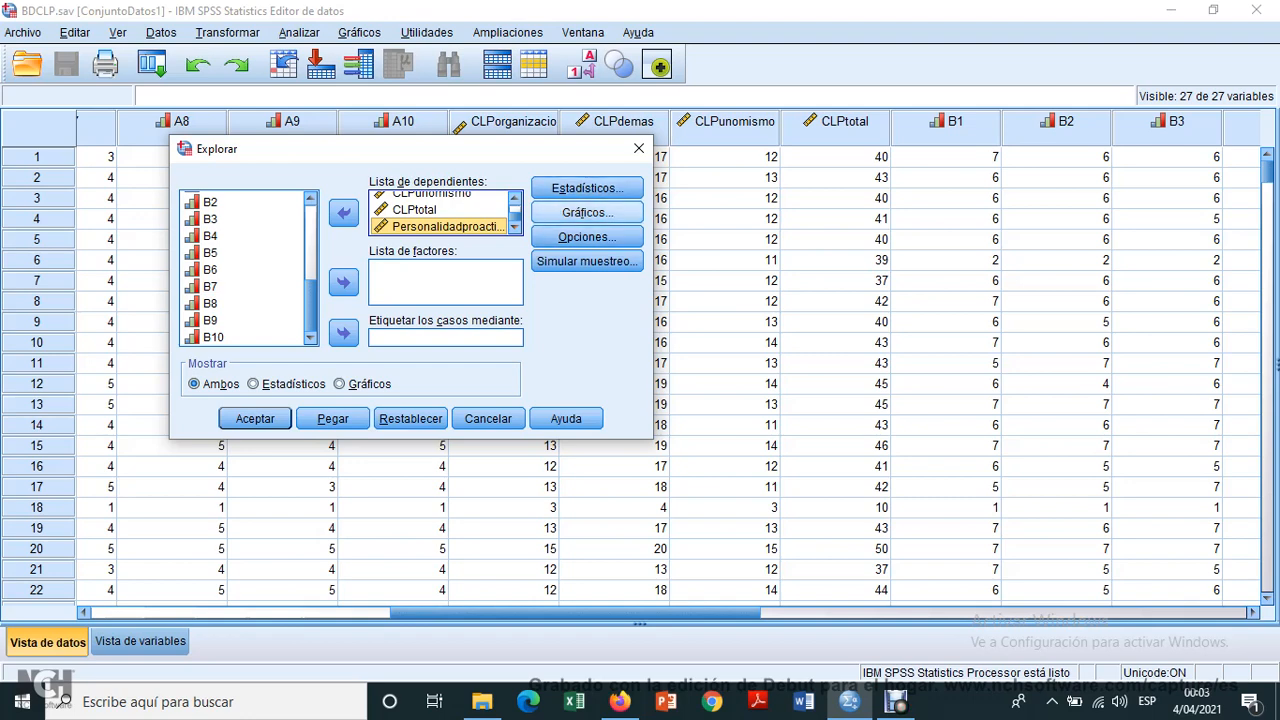
Run Explorar with normality plots and tests enabled, and select the Pruebas de normalidad table in the results
{"action": "left_click", "coordinate": [587, 212]}
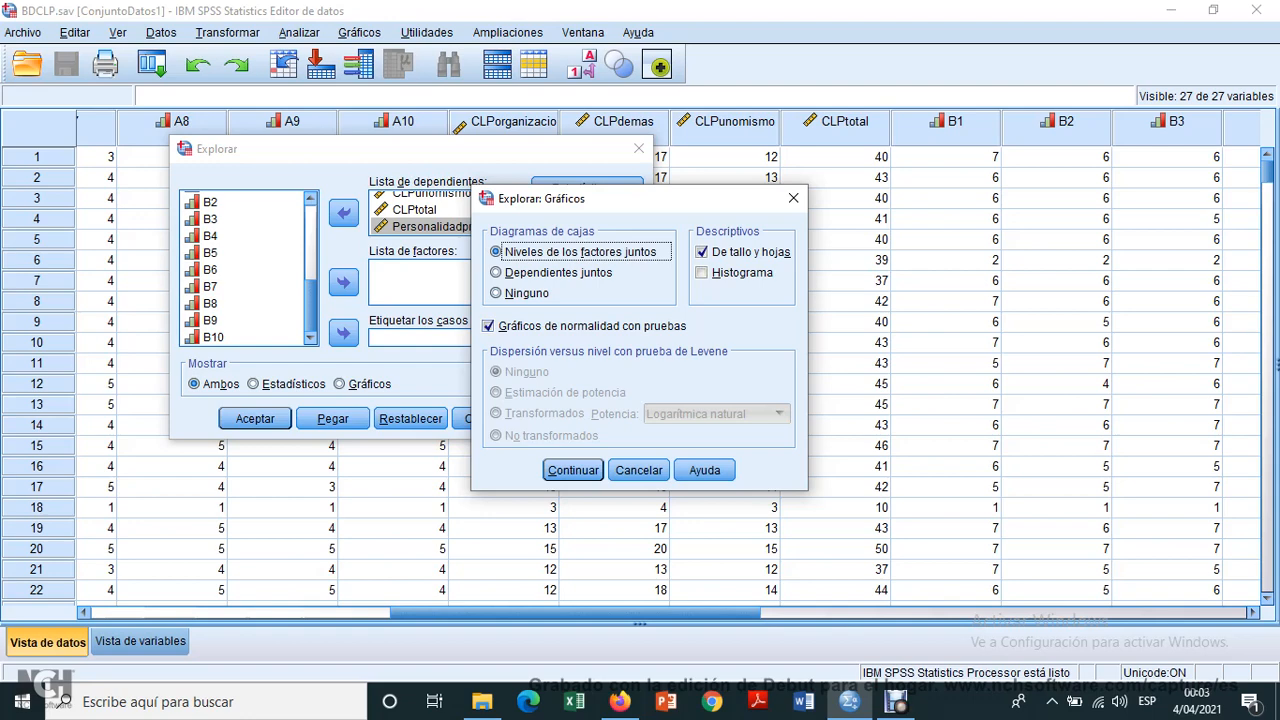
{"action": "key", "text": "Return"}
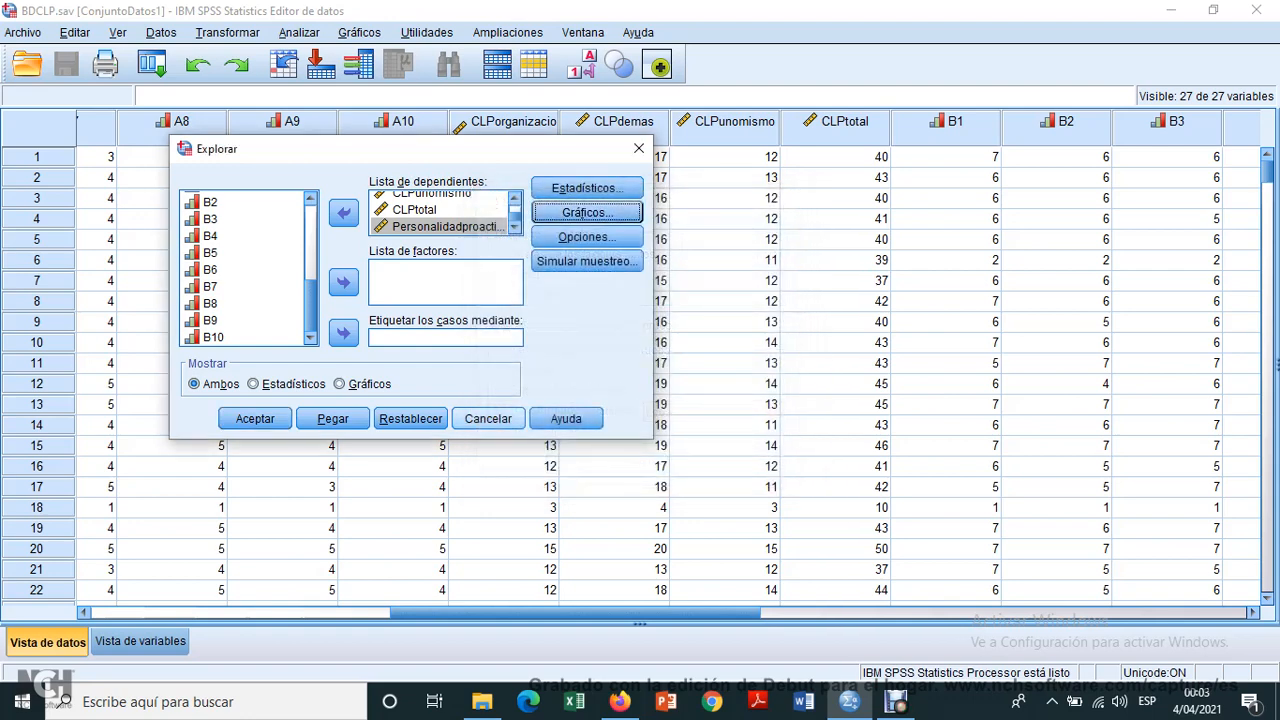
{"action": "key", "text": "Return"}
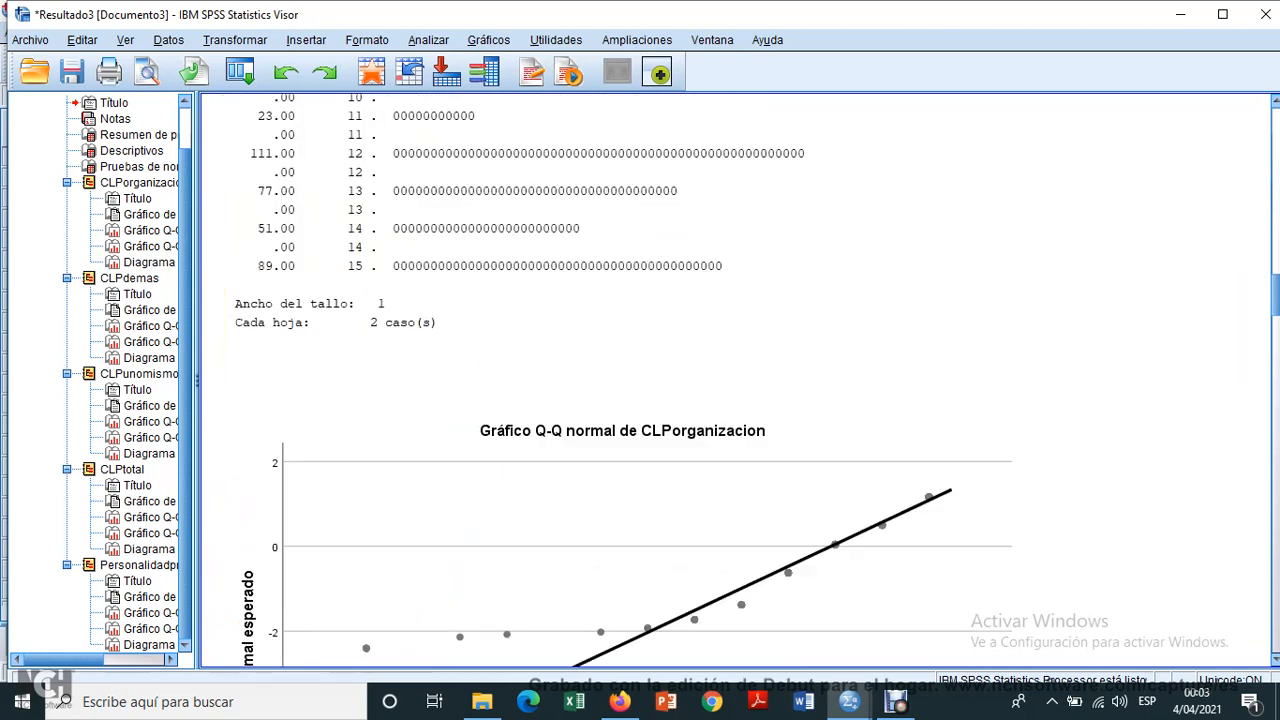
{"action": "left_click", "coordinate": [494, 360]}
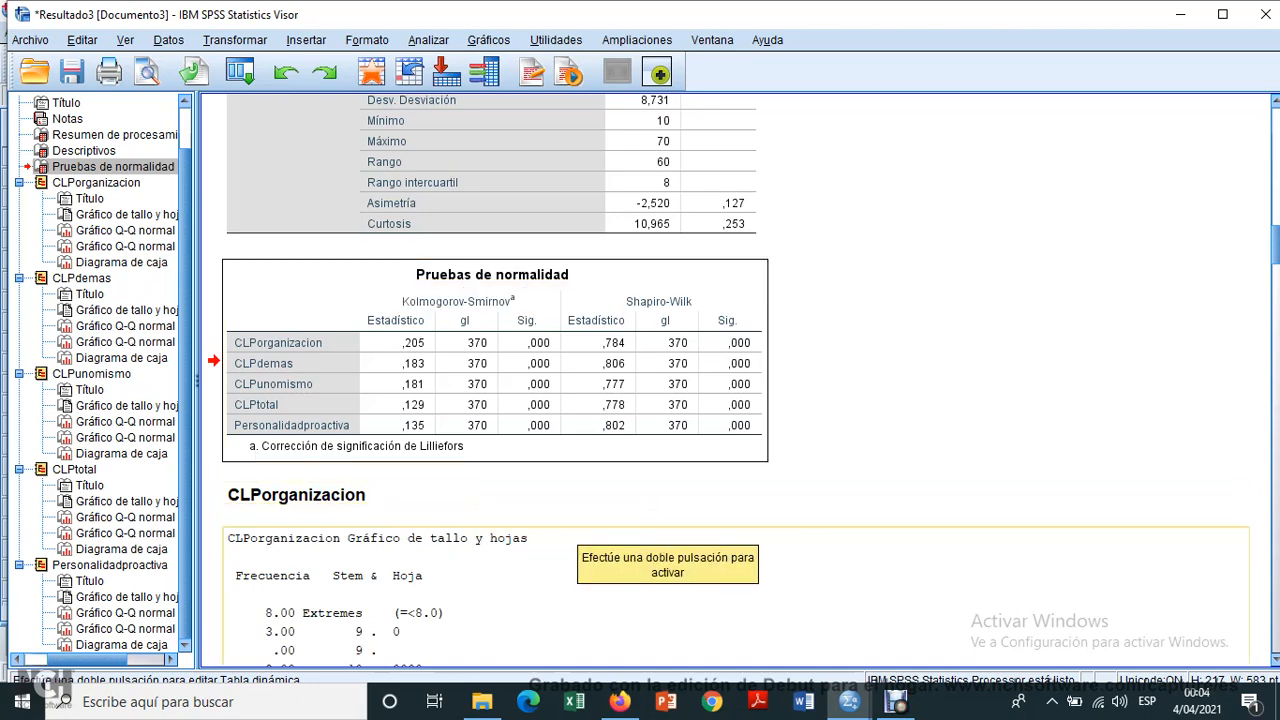
Switch to the thesis PDF in Firefox, highlight the citation below Tabla 3, and return to the SPSS output
{"action": "left_click", "coordinate": [620, 701]}
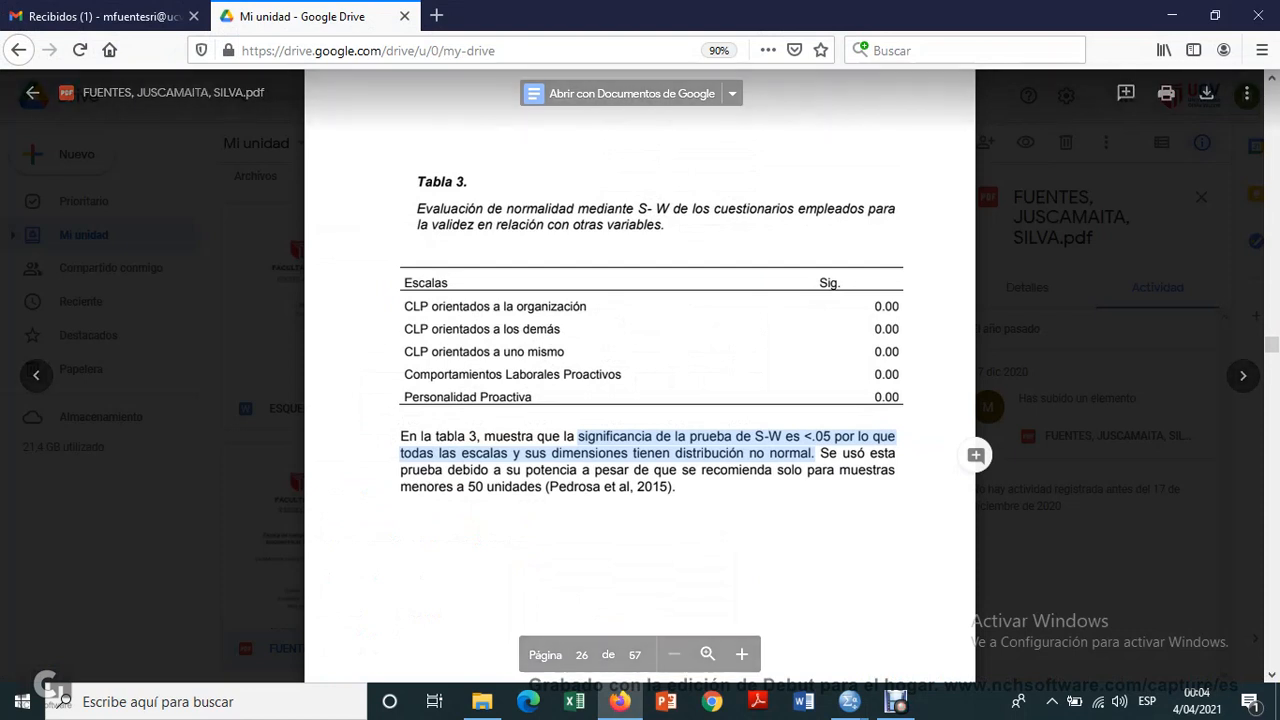
{"action": "left_click_drag", "start_coordinate": [546, 487], "coordinate": [677, 487]}
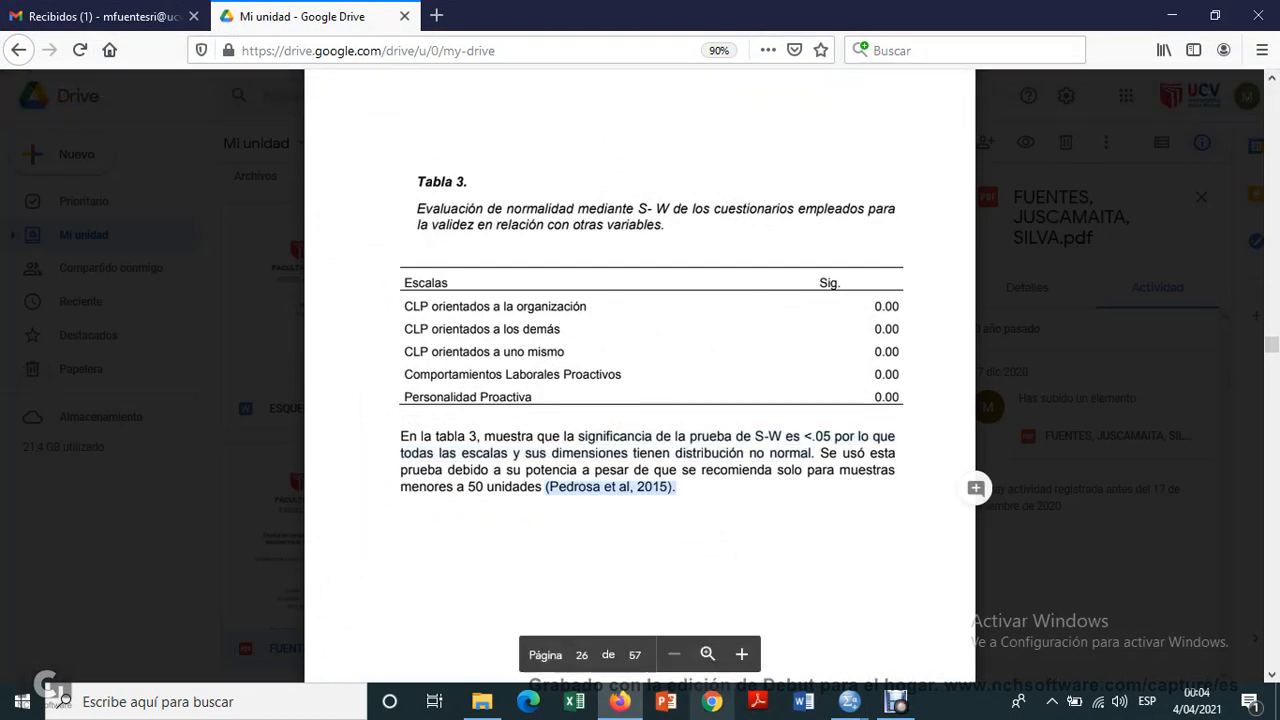
{"action": "left_click", "coordinate": [849, 701]}
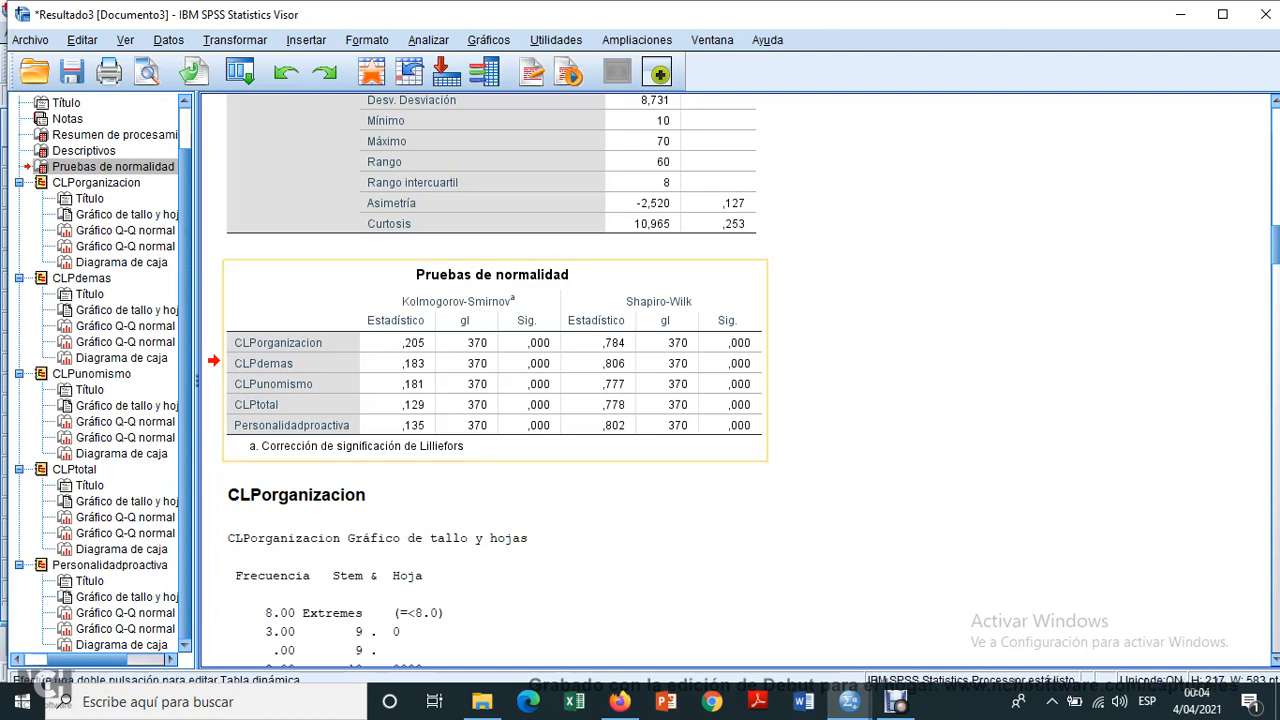
Activate the Pruebas de normalidad table and compare the Sig. columns of Kolmogorov-Smirnov and Shapiro-Wilk by selecting their cells
{"action": "double_click", "coordinate": [495, 380]}
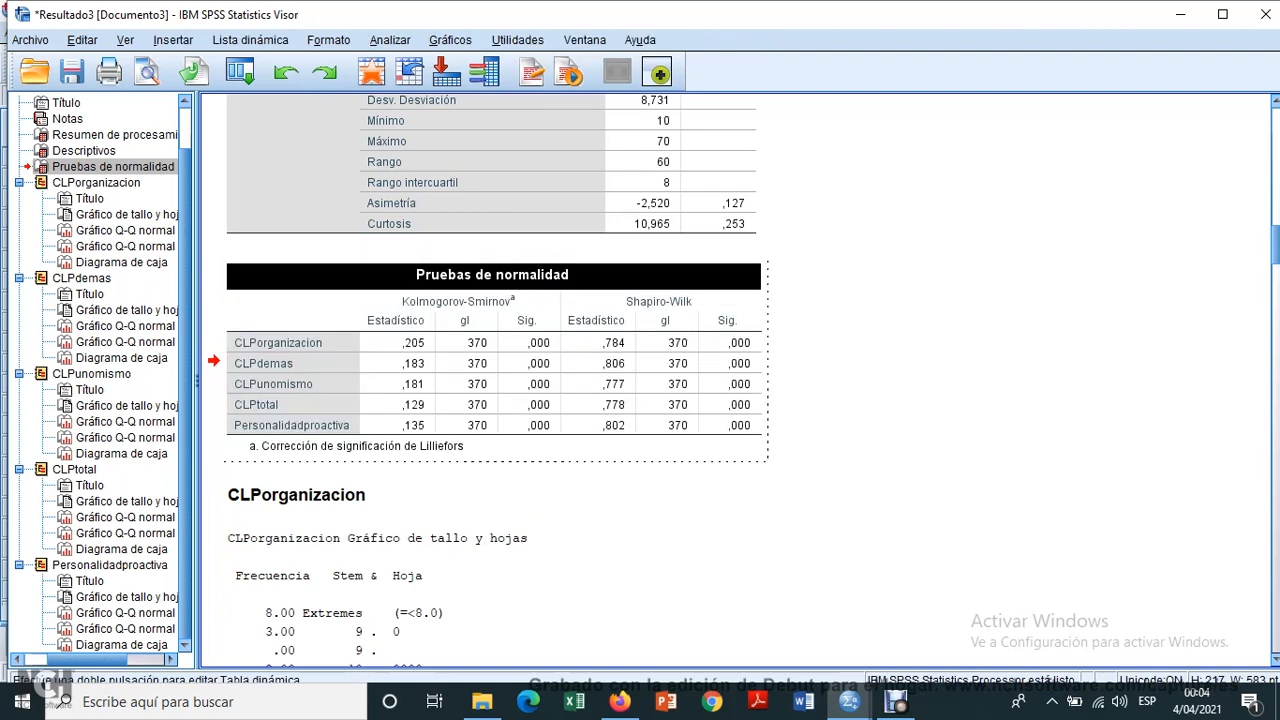
{"action": "left_click", "coordinate": [530, 345], "text": "ctrl+alt"}
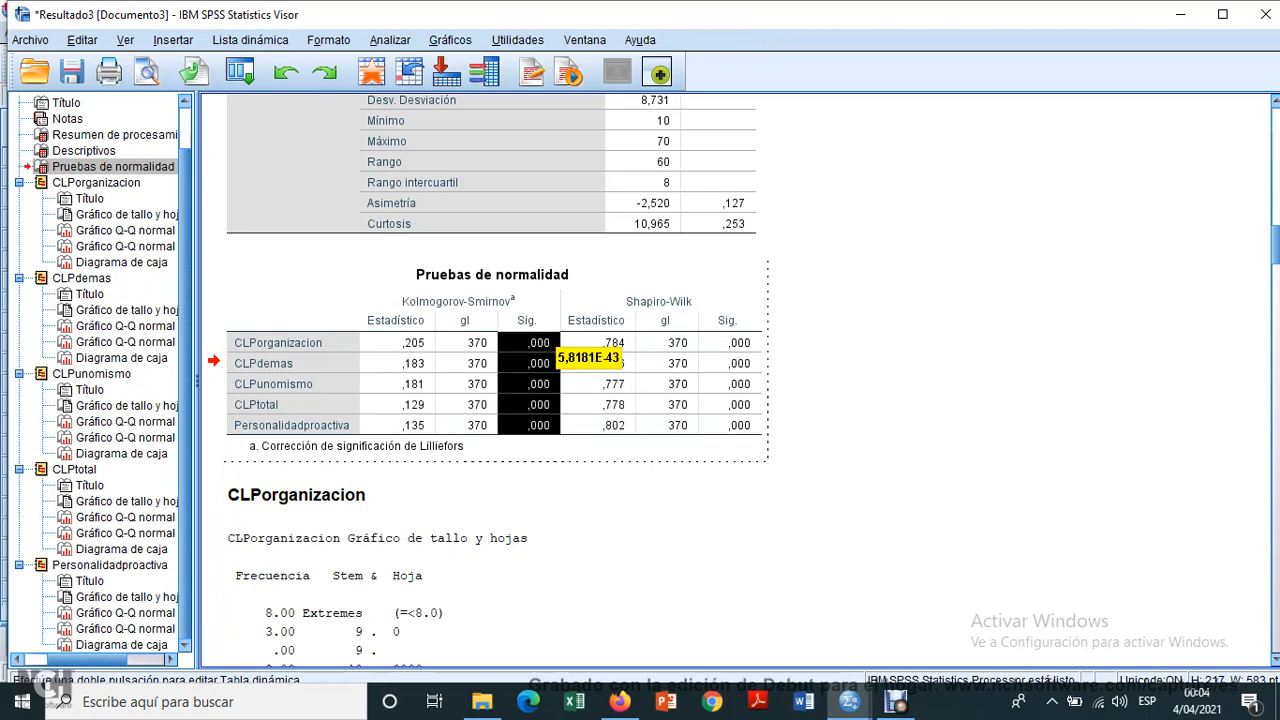
{"action": "left_click", "coordinate": [728, 343], "text": "ctrl+alt"}
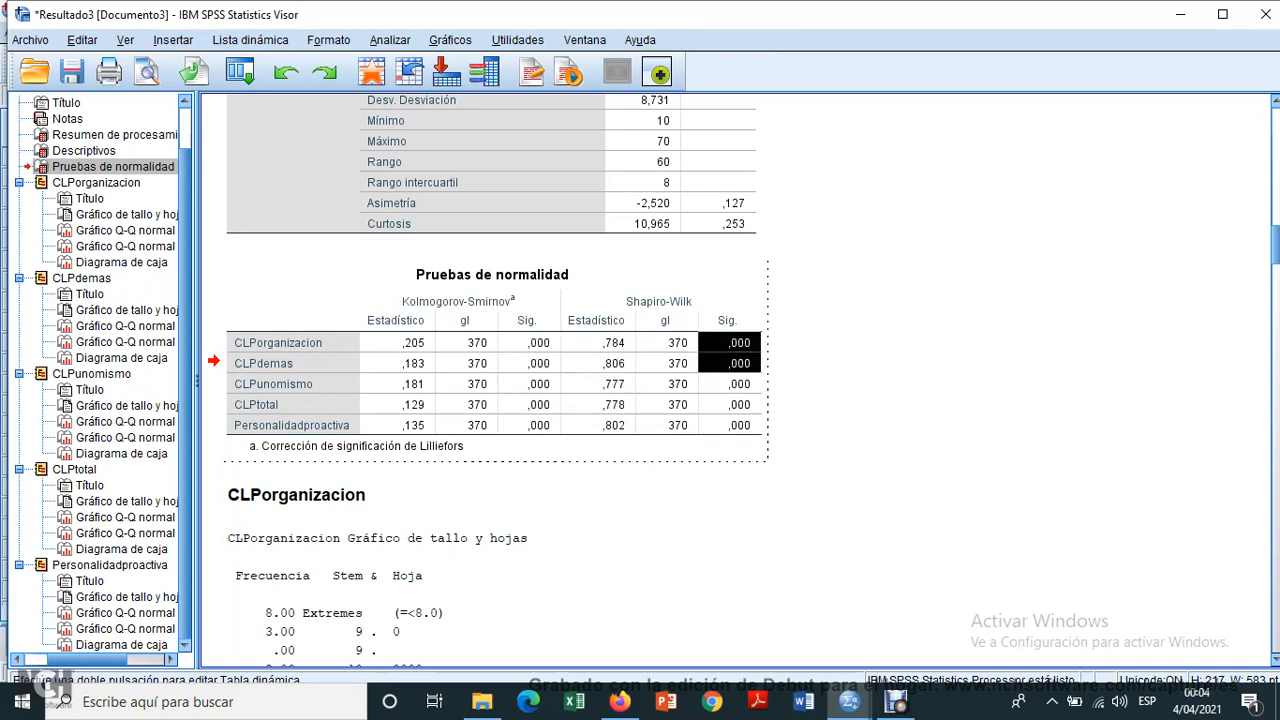
{"action": "left_click", "coordinate": [530, 343], "text": "ctrl+alt"}
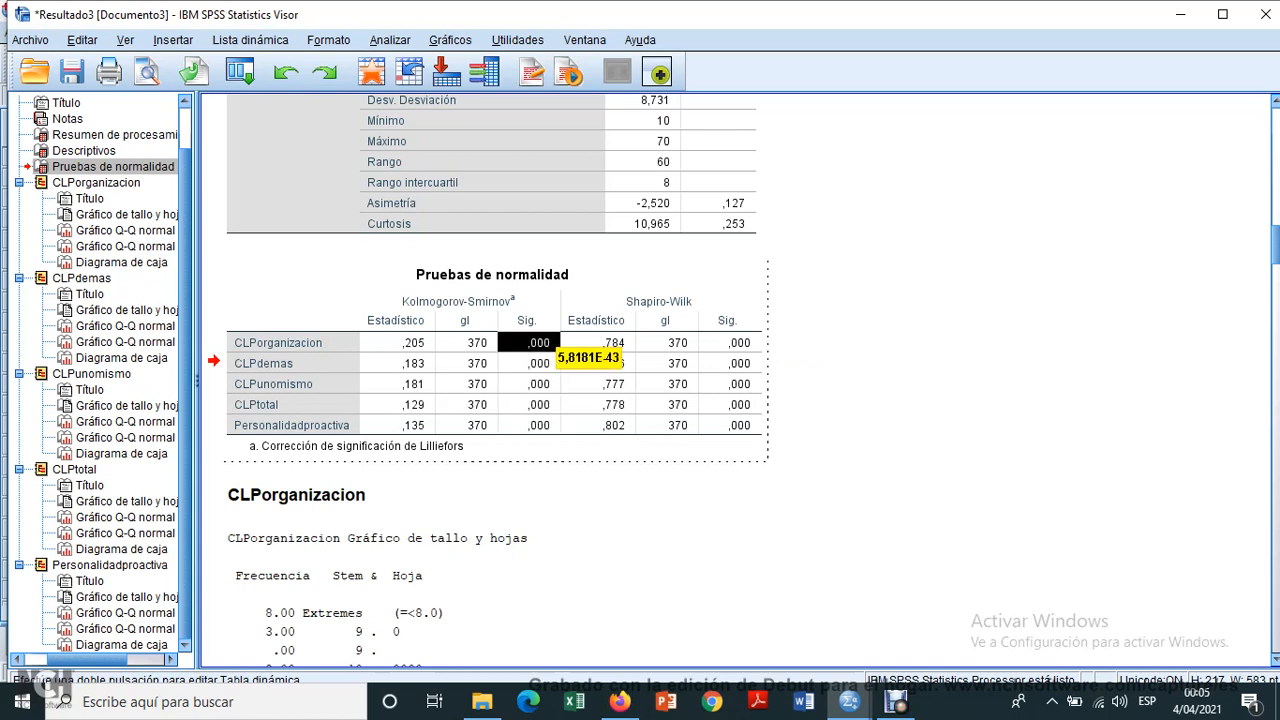
{"action": "left_click", "coordinate": [728, 343], "text": "ctrl+alt"}
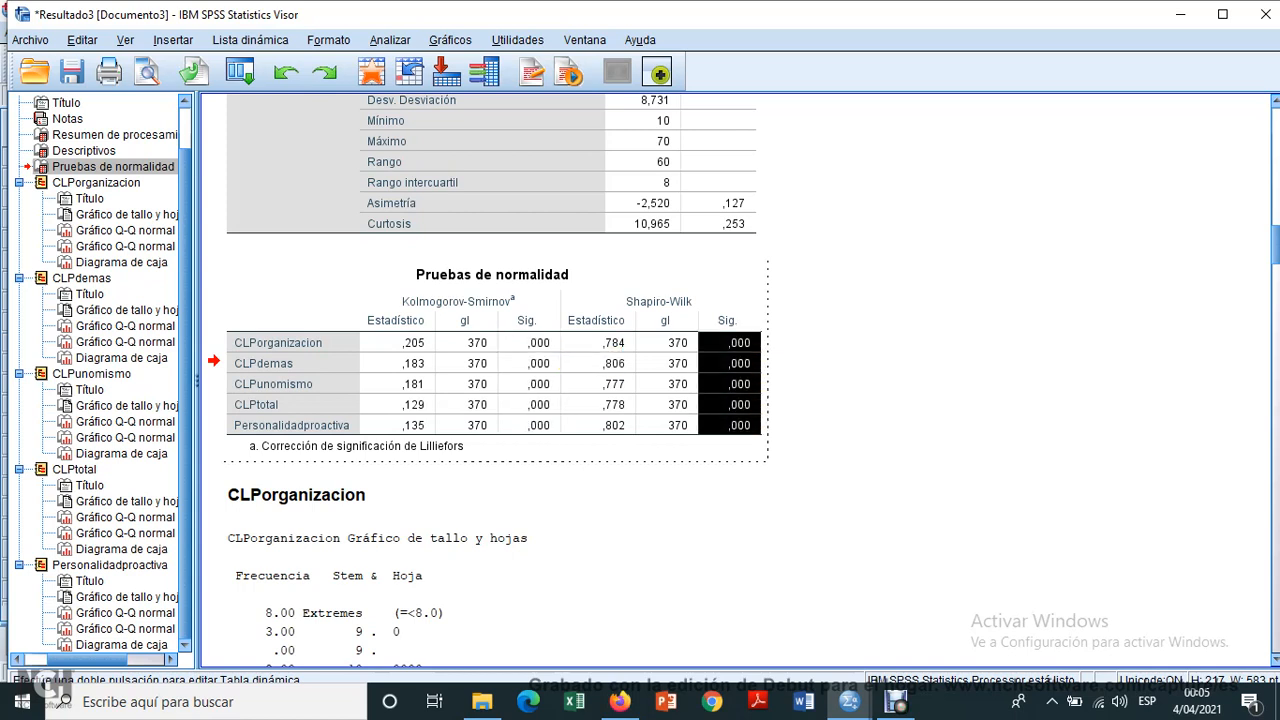
{"action": "left_click", "coordinate": [530, 343], "text": "ctrl+alt"}
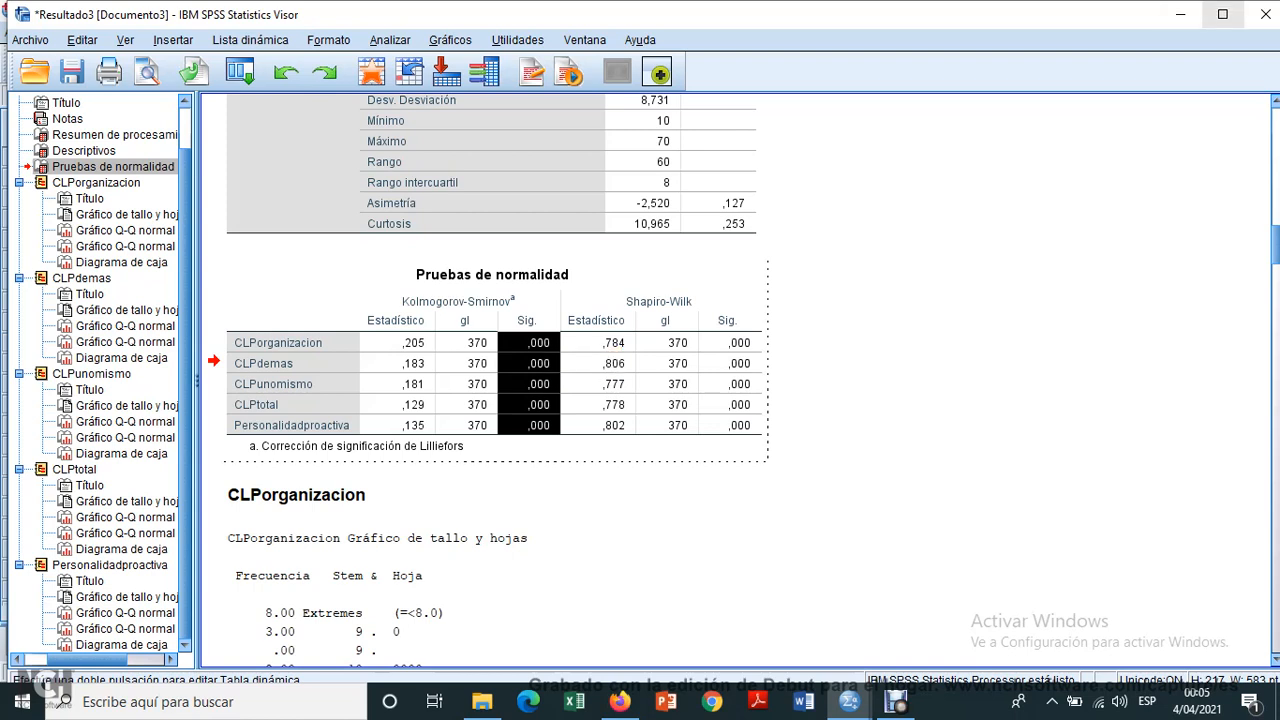
Return to the BDCLP.sav data editor and open the bivariate correlation analysis
{"action": "left_click", "coordinate": [1180, 14]}
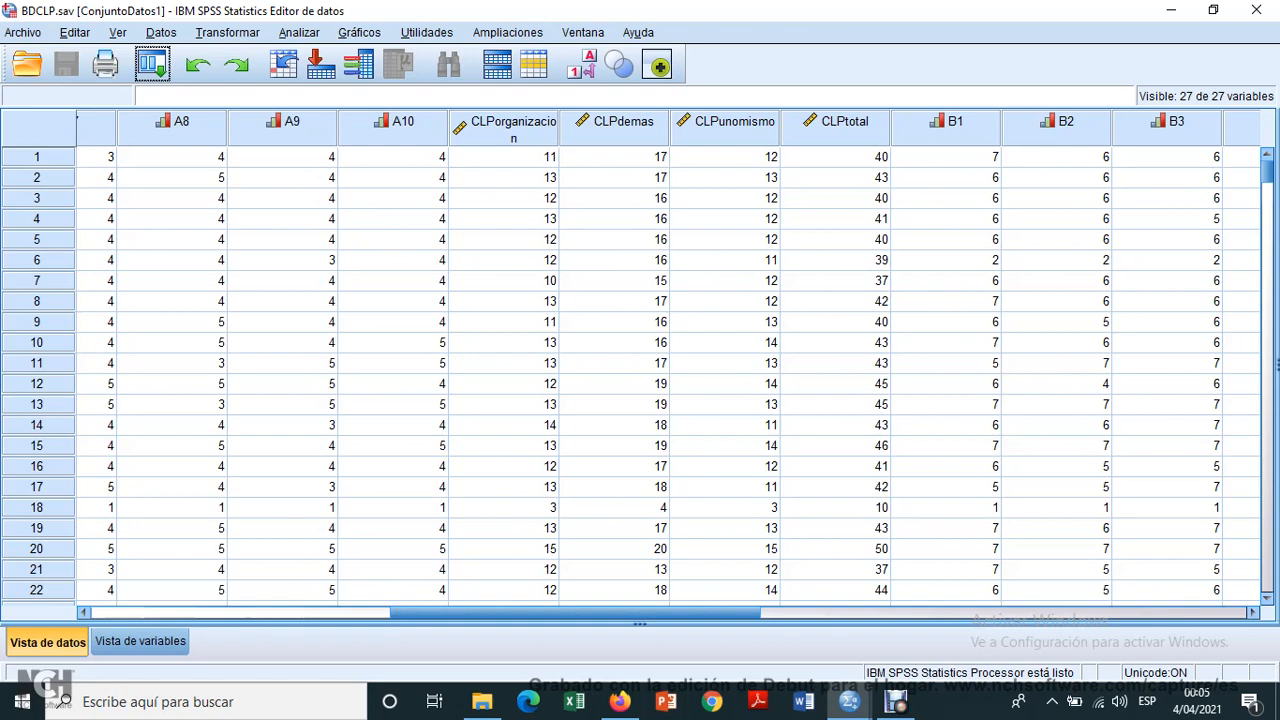
{"action": "key", "text": "alt+n"}
{"action": "key", "text": "Right"}
{"action": "key", "text": "Down"}
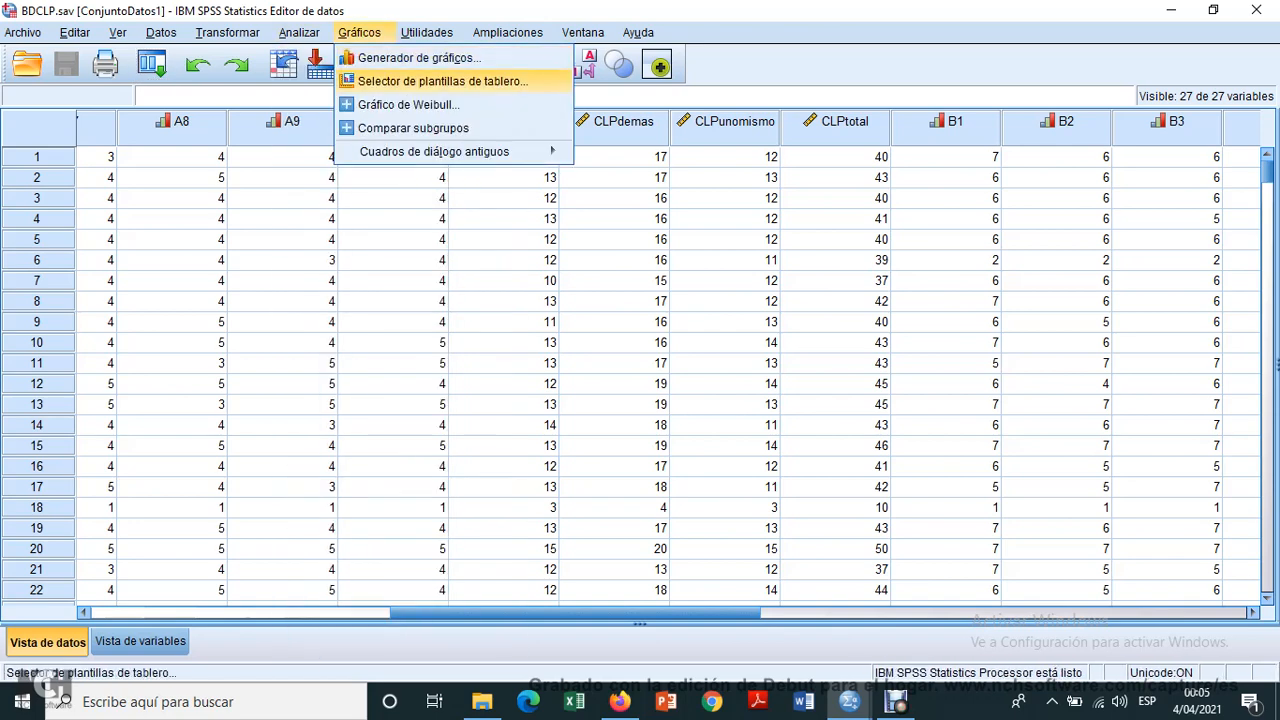
{"action": "key", "text": "Left"}
{"action": "key", "text": "Down"}
{"action": "key", "text": "Down"}
{"action": "key", "text": "Down"}
{"action": "key", "text": "Down"}
{"action": "key", "text": "Down"}
{"action": "key", "text": "Down"}
{"action": "key", "text": "Down"}
{"action": "key", "text": "Down"}
{"action": "key", "text": "Down"}
{"action": "key", "text": "Down"}
{"action": "key", "text": "Down"}
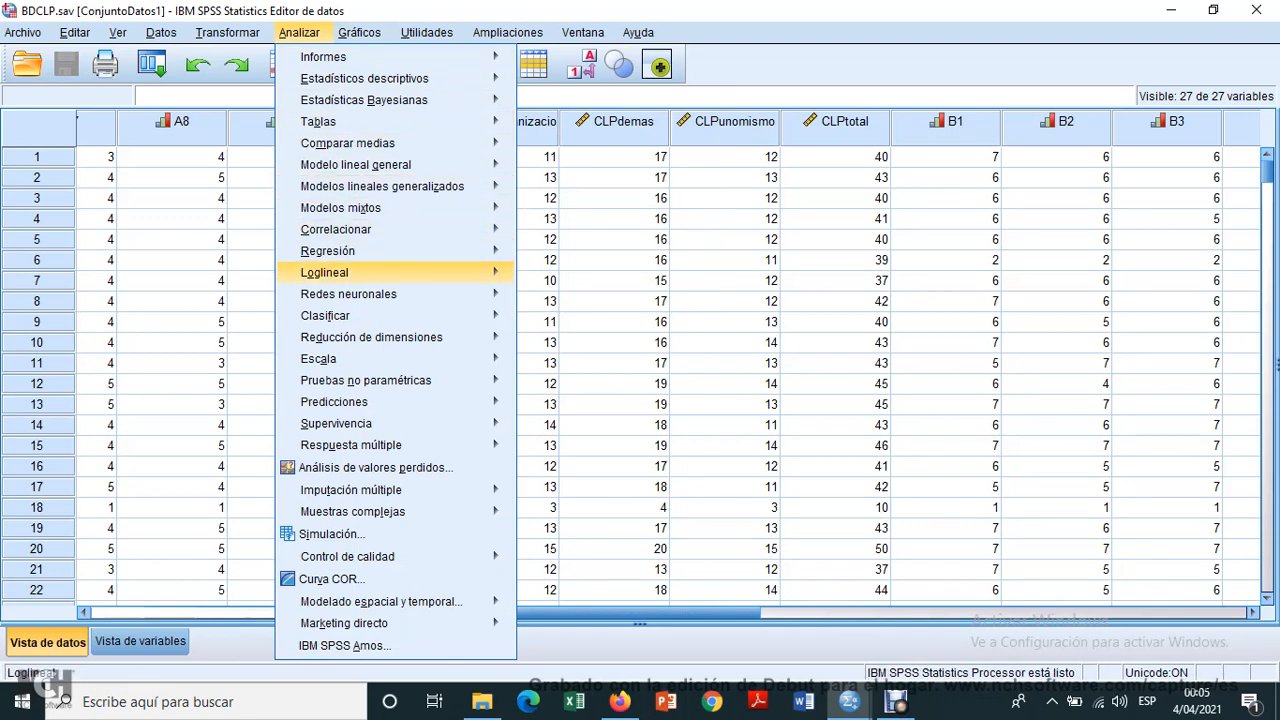
{"action": "key", "text": "Up"}
{"action": "key", "text": "Up"}
{"action": "key", "text": "Up"}
{"action": "key", "text": "Up"}
{"action": "key", "text": "Up"}
{"action": "key", "text": "Up"}
{"action": "key", "text": "Right"}
{"action": "key", "text": "Left"}
{"action": "key", "text": "Down"}
{"action": "key", "text": "Down"}
{"action": "key", "text": "Down"}
{"action": "key", "text": "Down"}
{"action": "key", "text": "Down"}
{"action": "key", "text": "Up"}
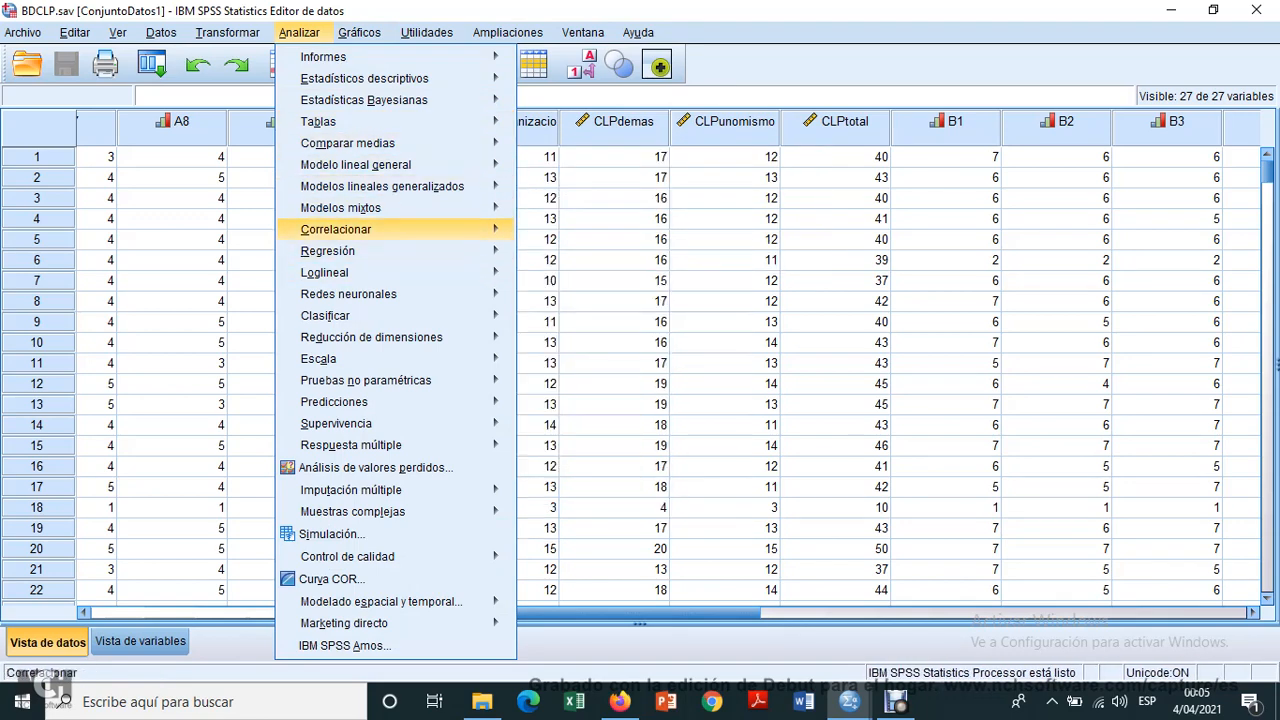
{"action": "key", "text": "Right"}
{"action": "key", "text": "Return"}
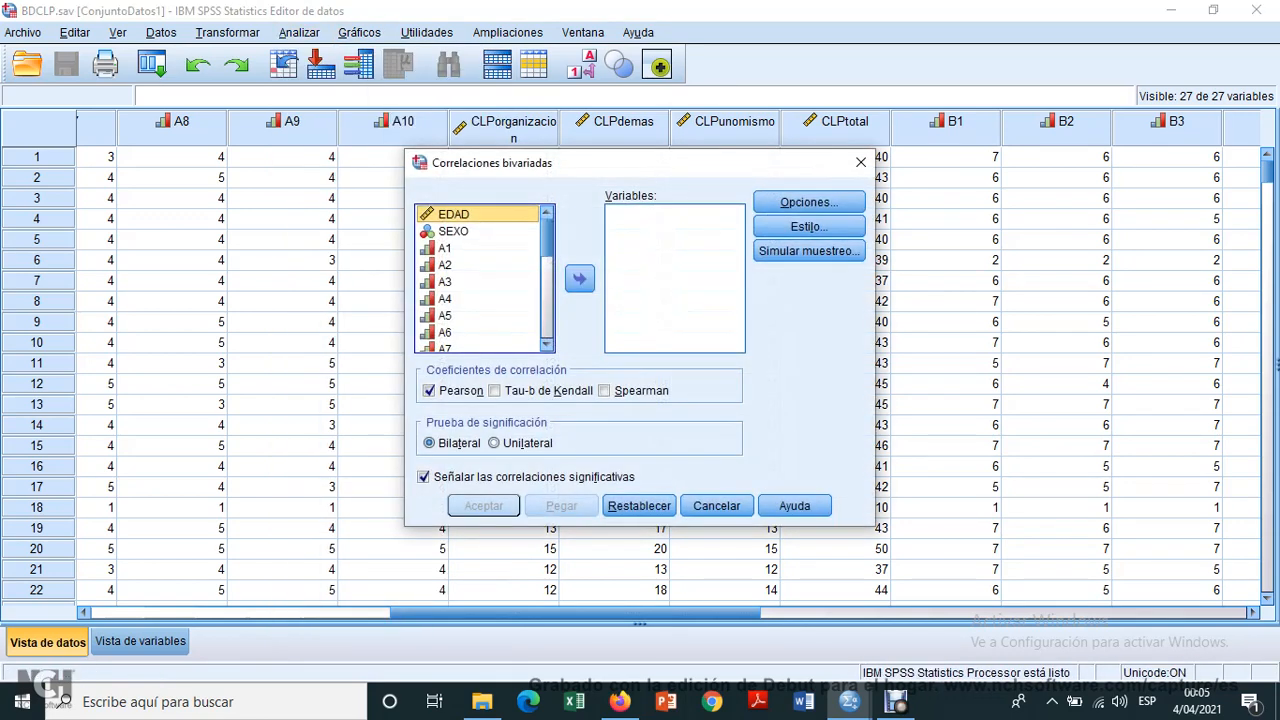
Add CLPorganizacion, CLPdemas, CLPunomismo, CLPtotal and Personalidadproactiva as the variables of the bivariate correlation
{"action": "scroll", "coordinate": [485, 280], "scroll_direction": "down", "scroll_amount": 5}
{"action": "scroll", "coordinate": [485, 280], "scroll_direction": "up", "scroll_amount": 1}
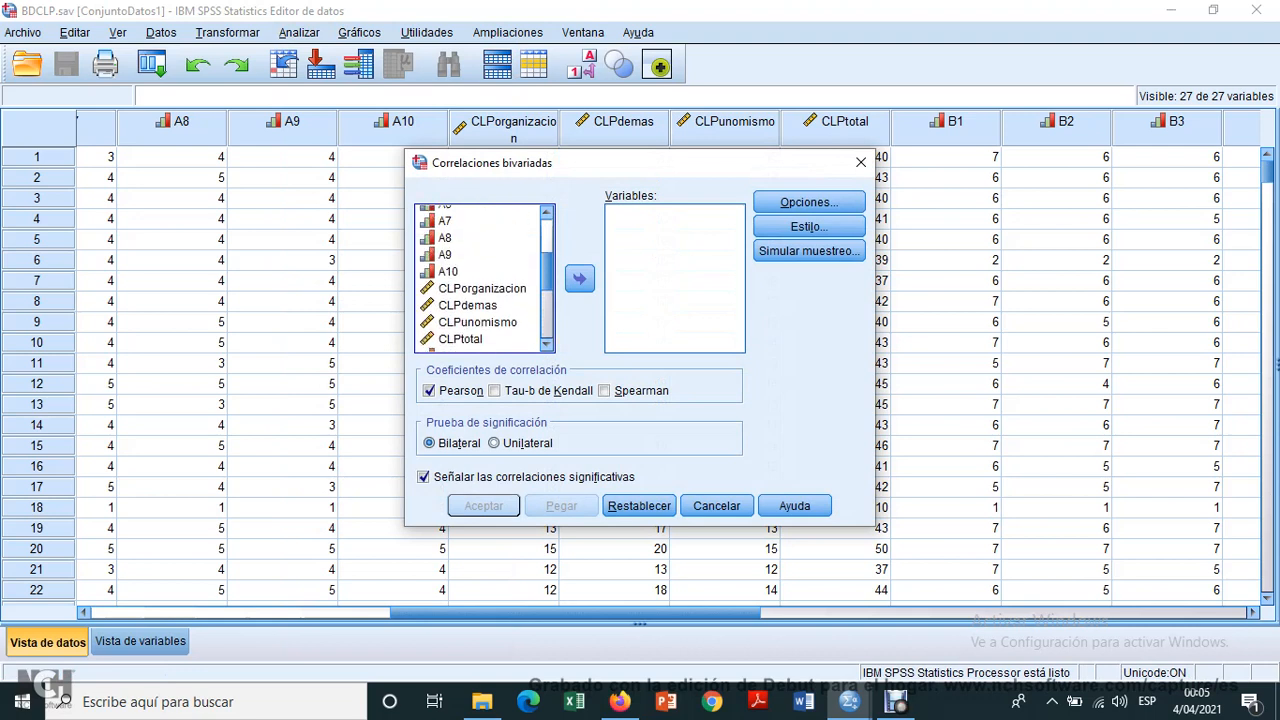
{"action": "left_click", "coordinate": [482, 288]}
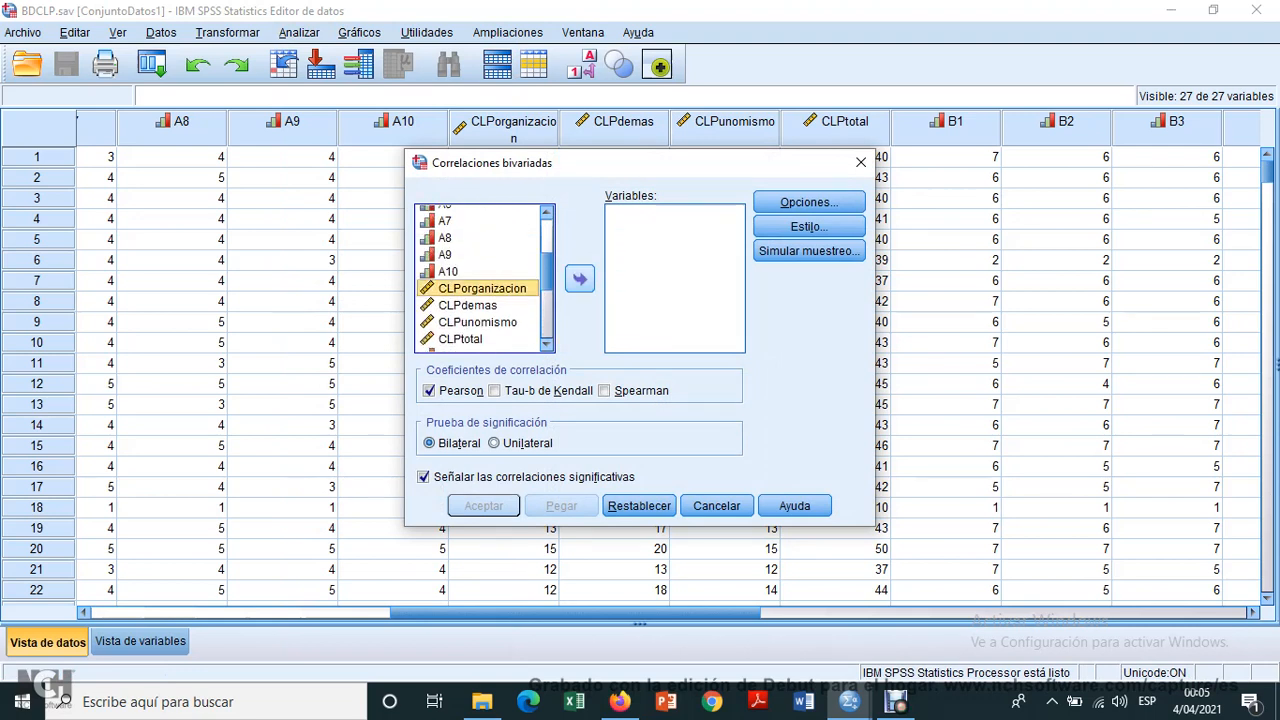
{"action": "left_click", "coordinate": [580, 279]}
{"action": "left_click", "coordinate": [482, 288]}
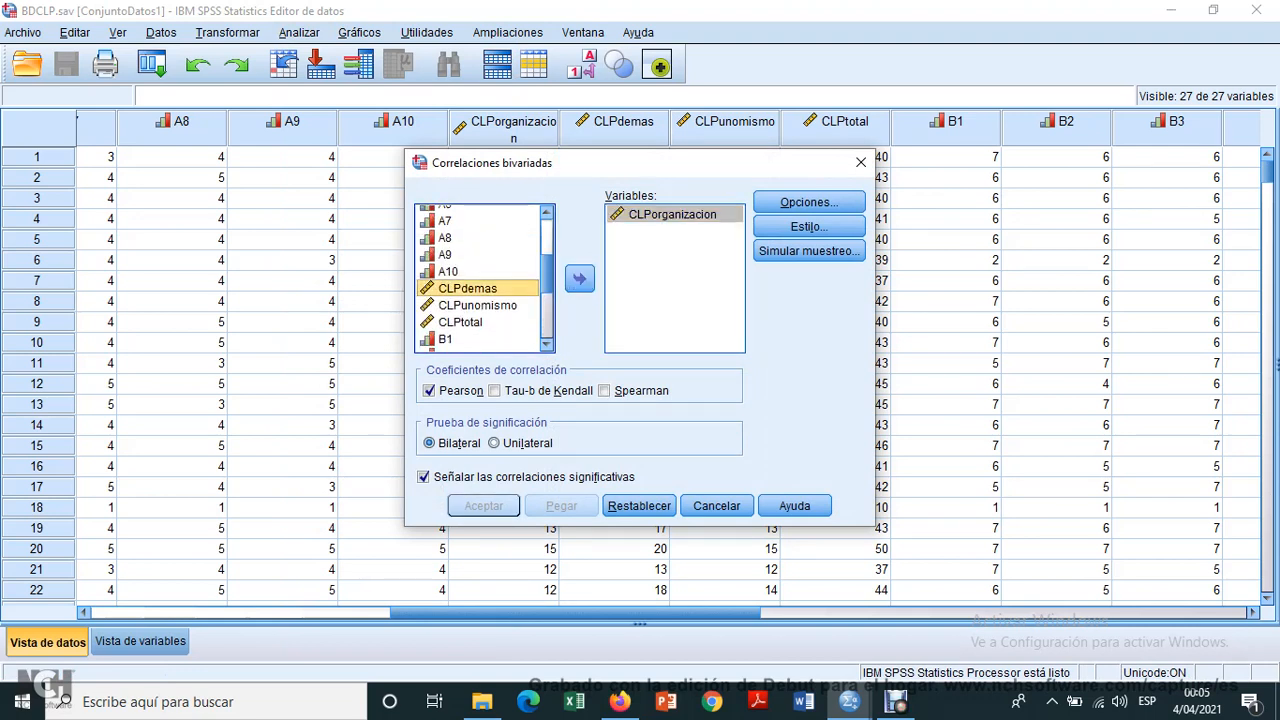
{"action": "left_click", "coordinate": [580, 279]}
{"action": "left_click", "coordinate": [478, 288]}
{"action": "left_click", "coordinate": [580, 279]}
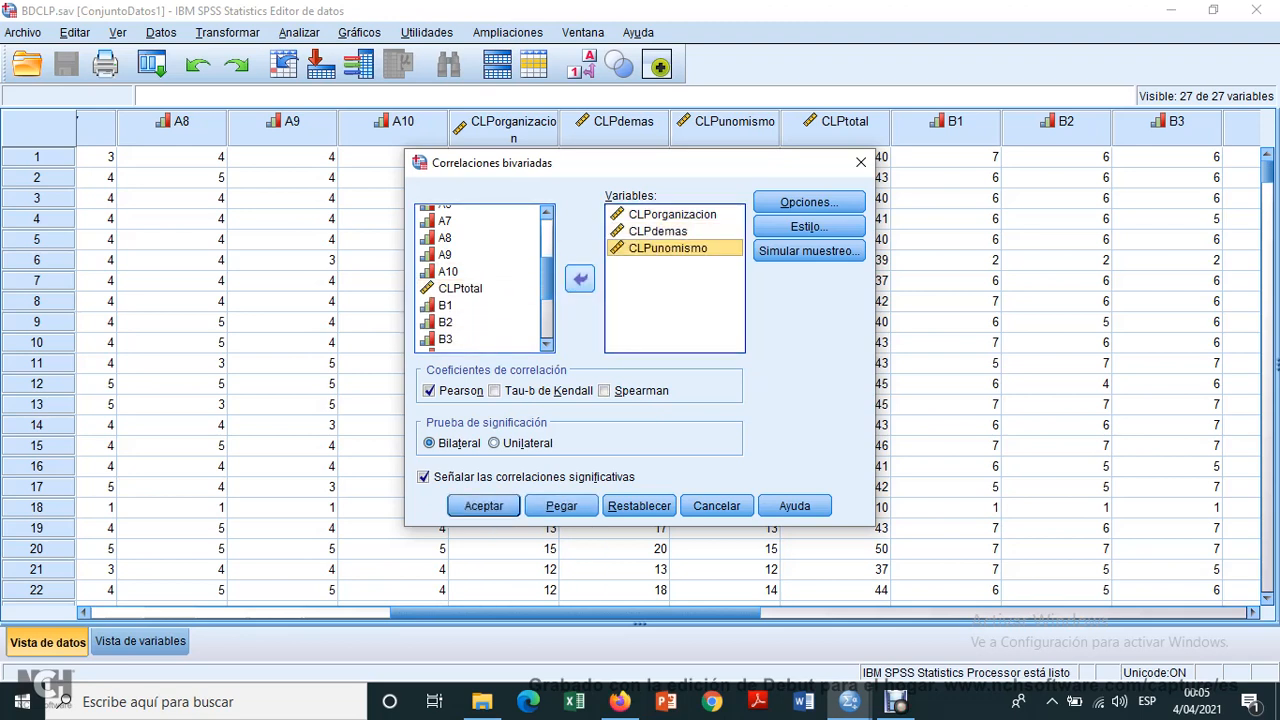
{"action": "left_click", "coordinate": [478, 288]}
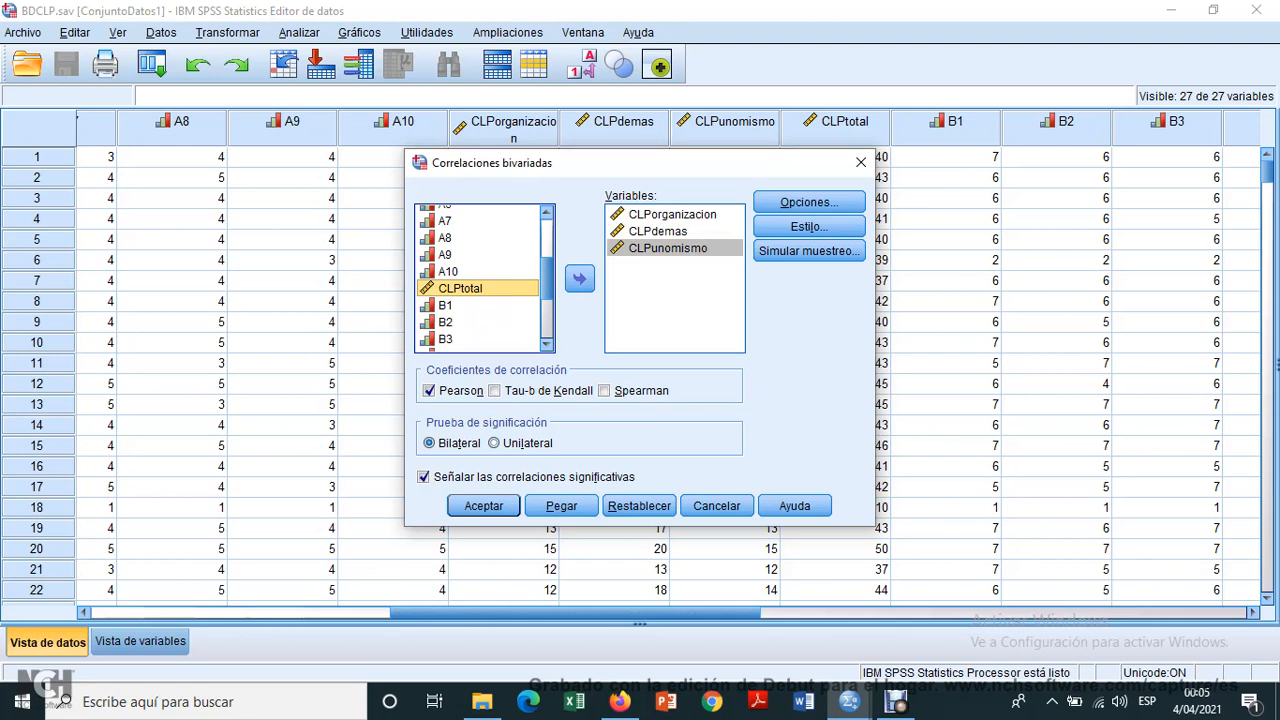
{"action": "left_click", "coordinate": [580, 279]}
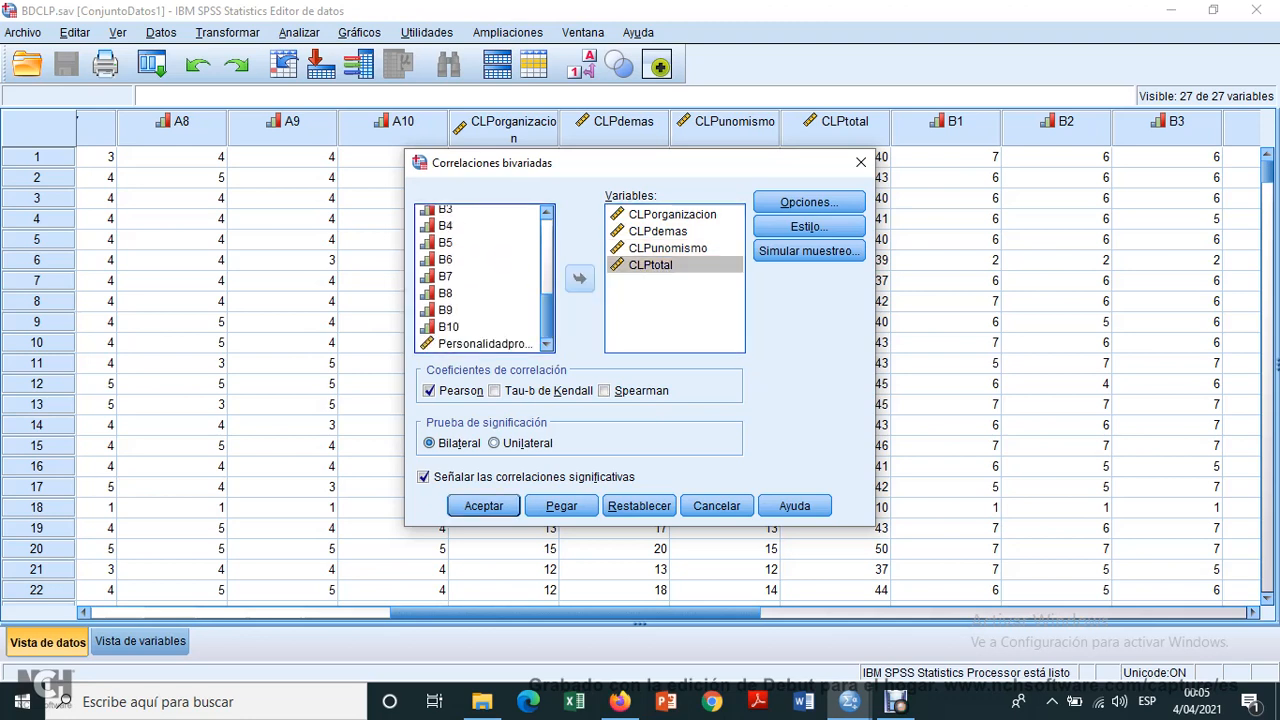
{"action": "left_click", "coordinate": [483, 343]}
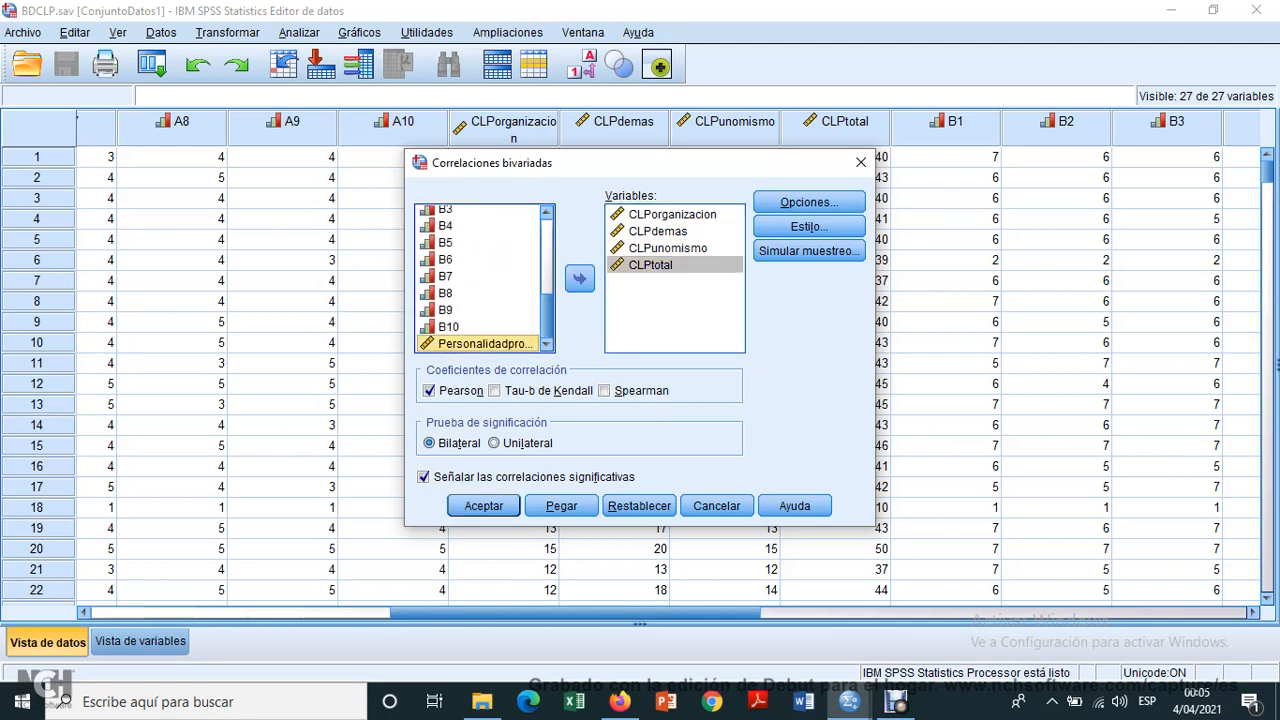
{"action": "left_click", "coordinate": [580, 279]}
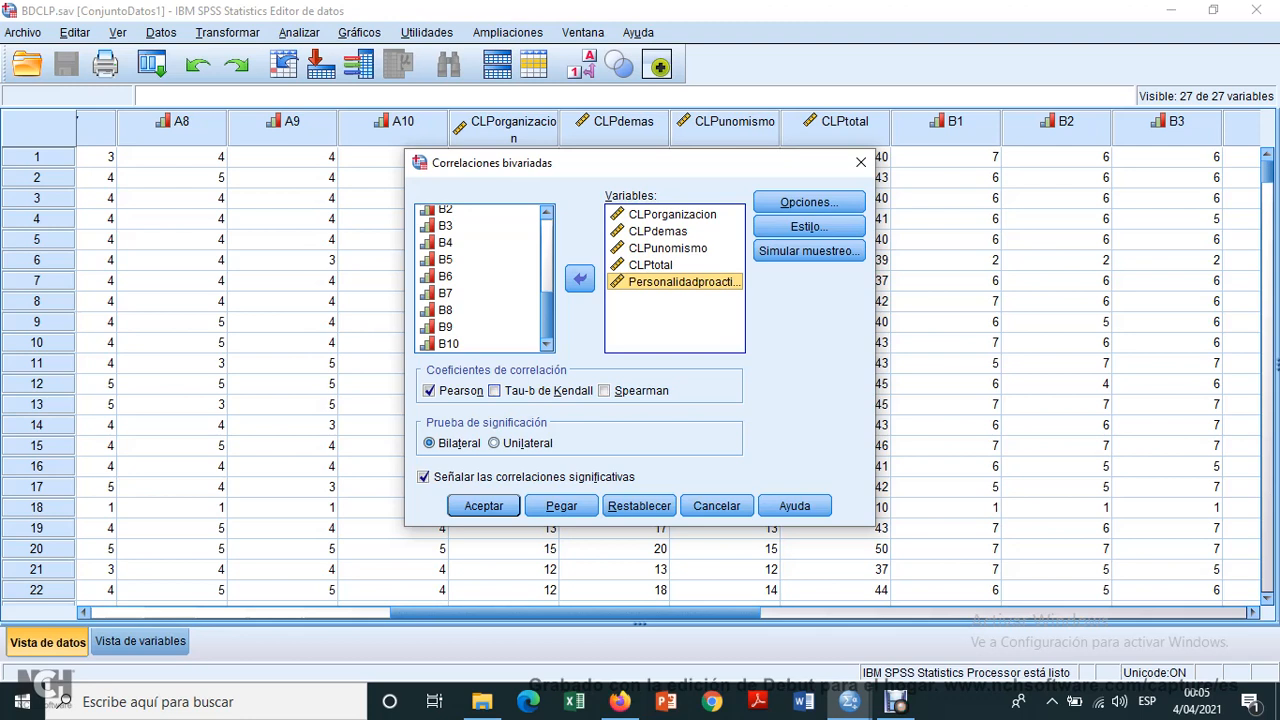
Run the bivariate correlation with the Spearman coefficient instead of Pearson, and select the Correlaciones table in the results
{"action": "key", "text": "alt+n"}
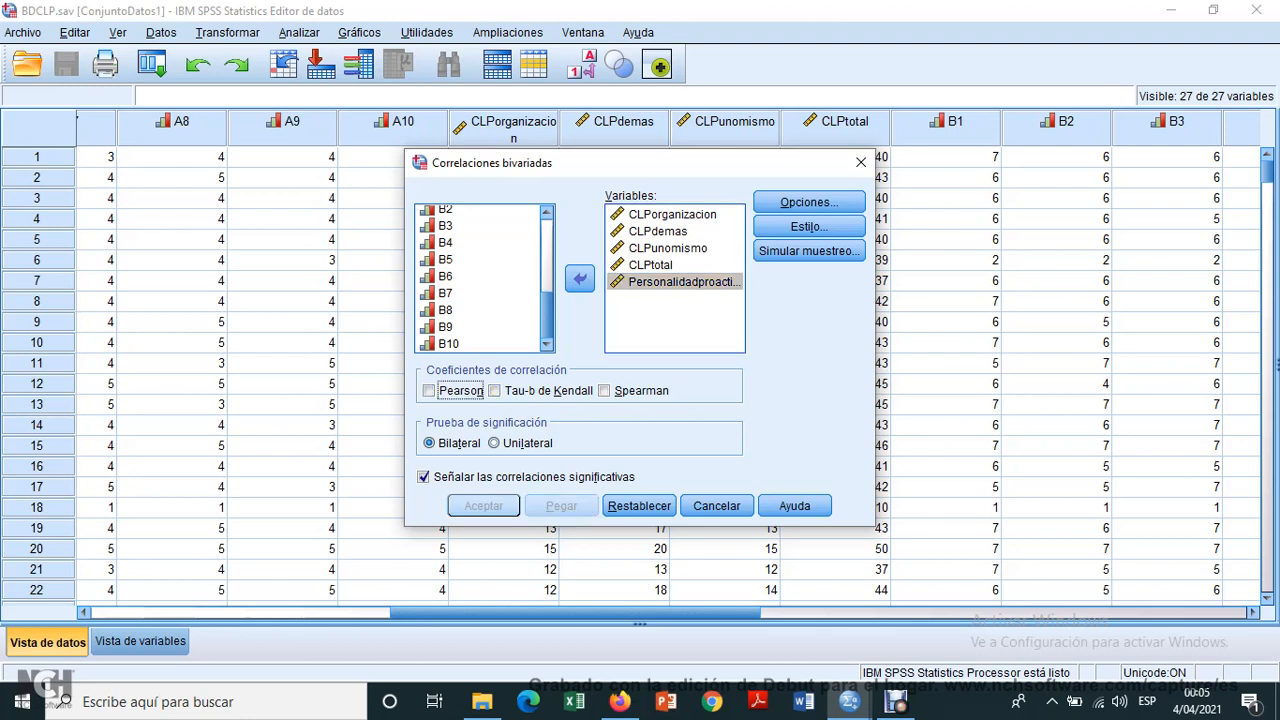
{"action": "key", "text": "alt+s"}
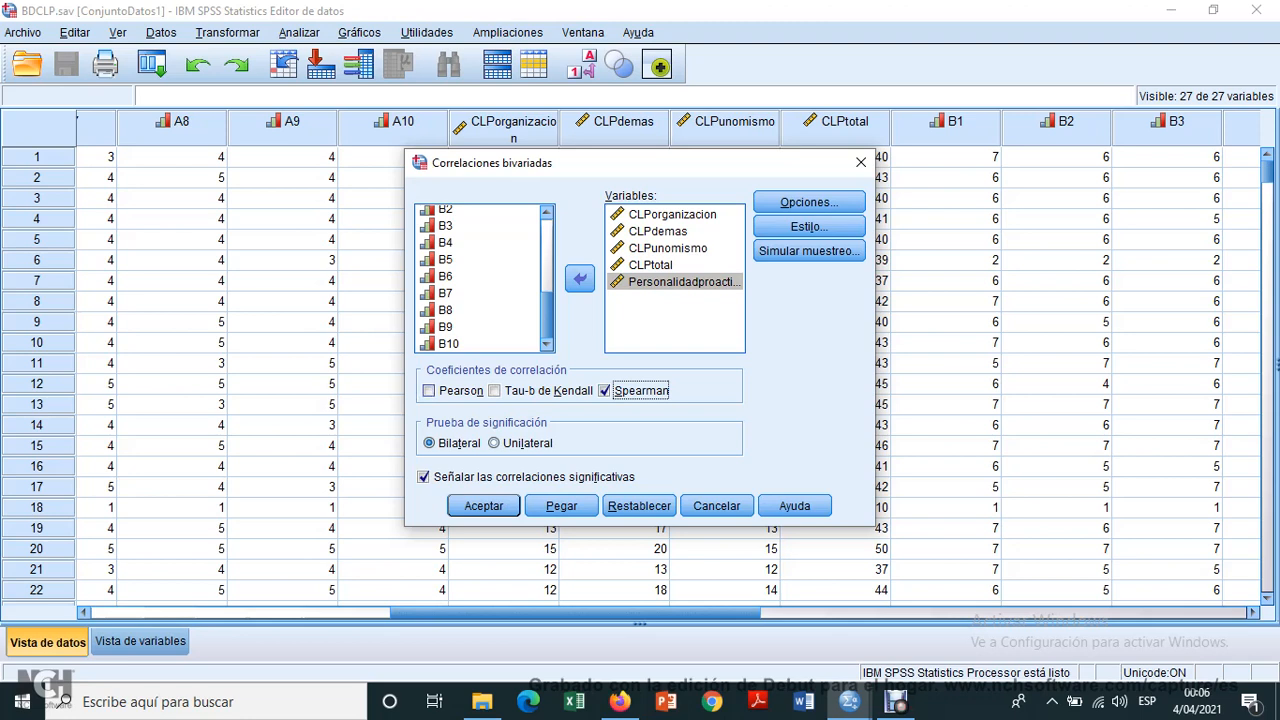
{"action": "key", "text": "Return"}
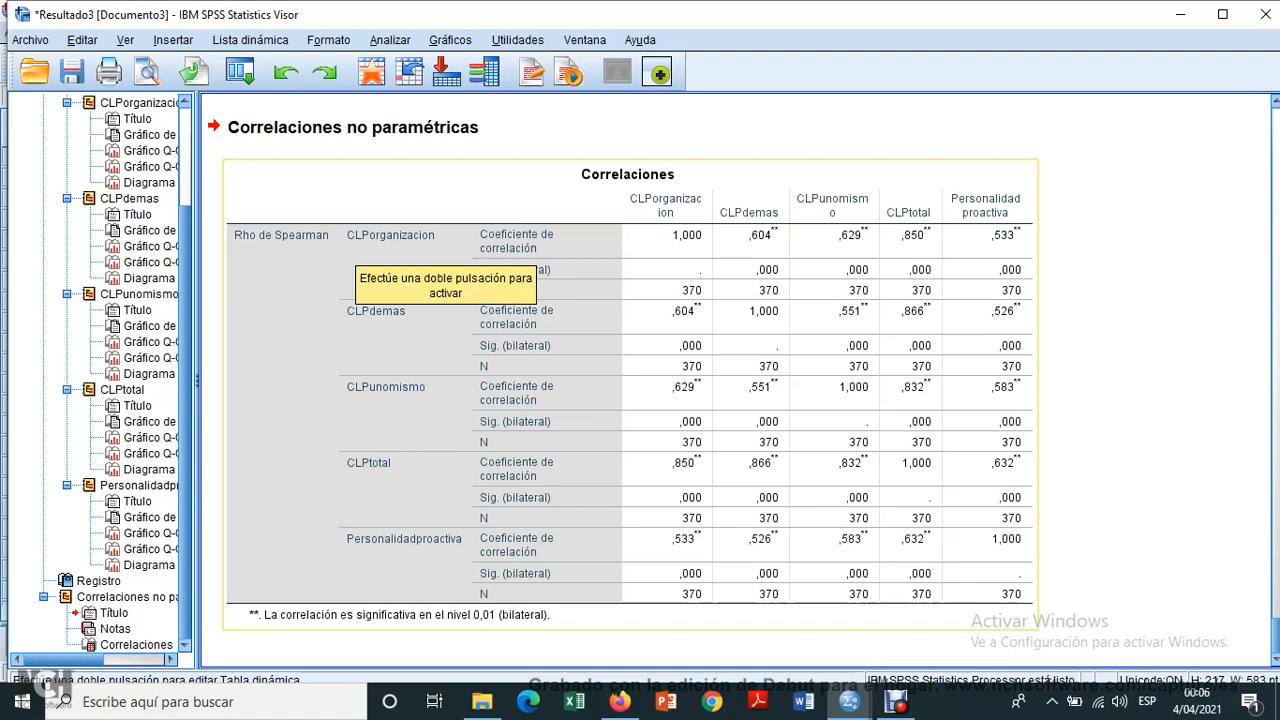
{"action": "left_click", "coordinate": [356, 248]}
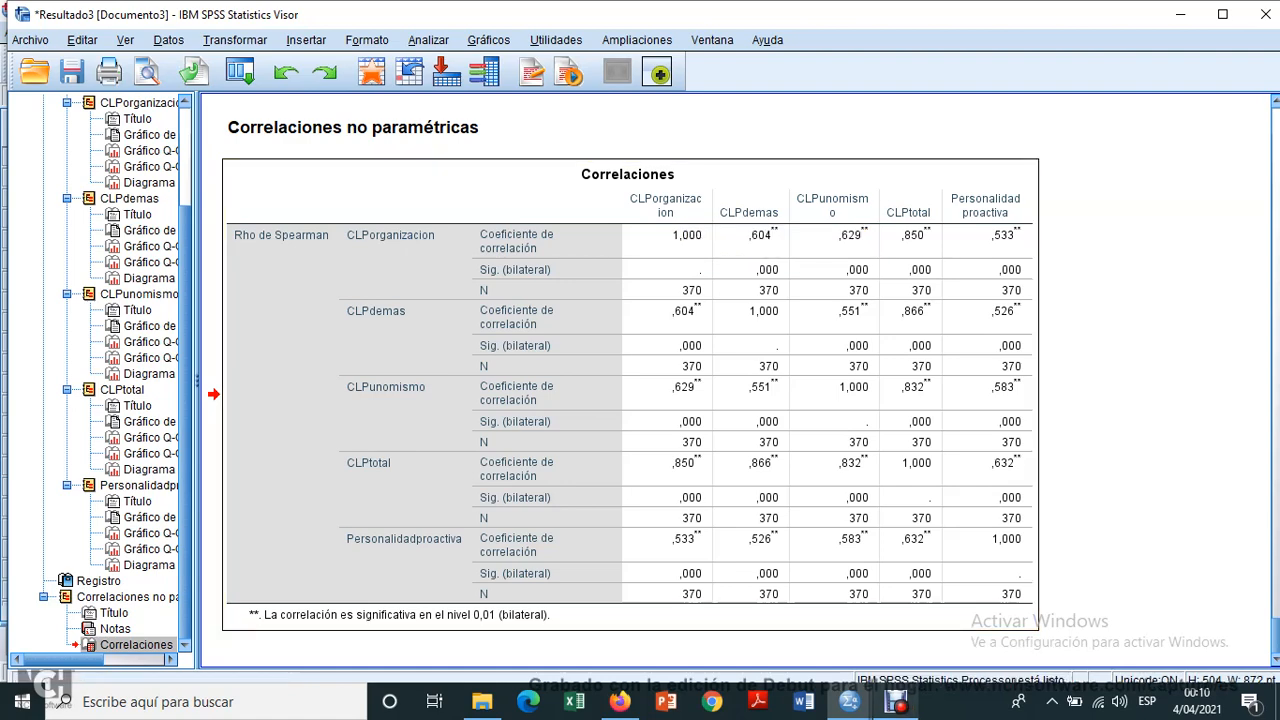
{"action": "left_click", "coordinate": [896, 702]}
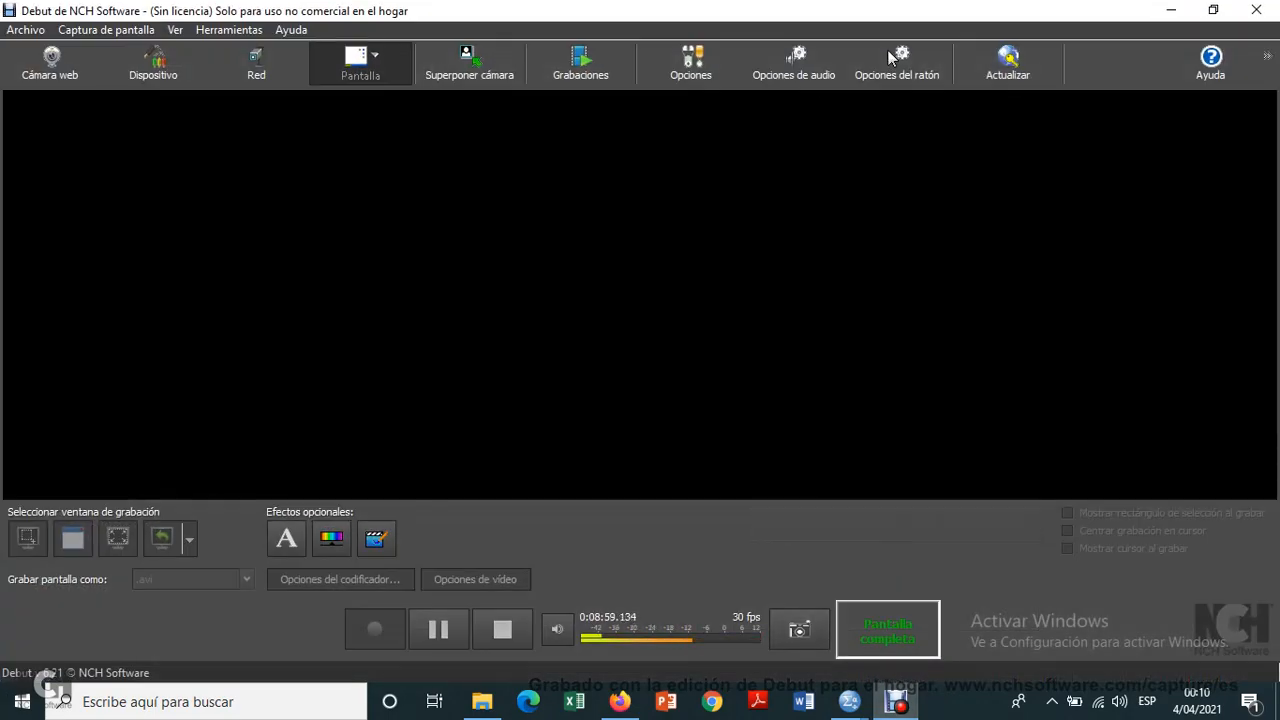